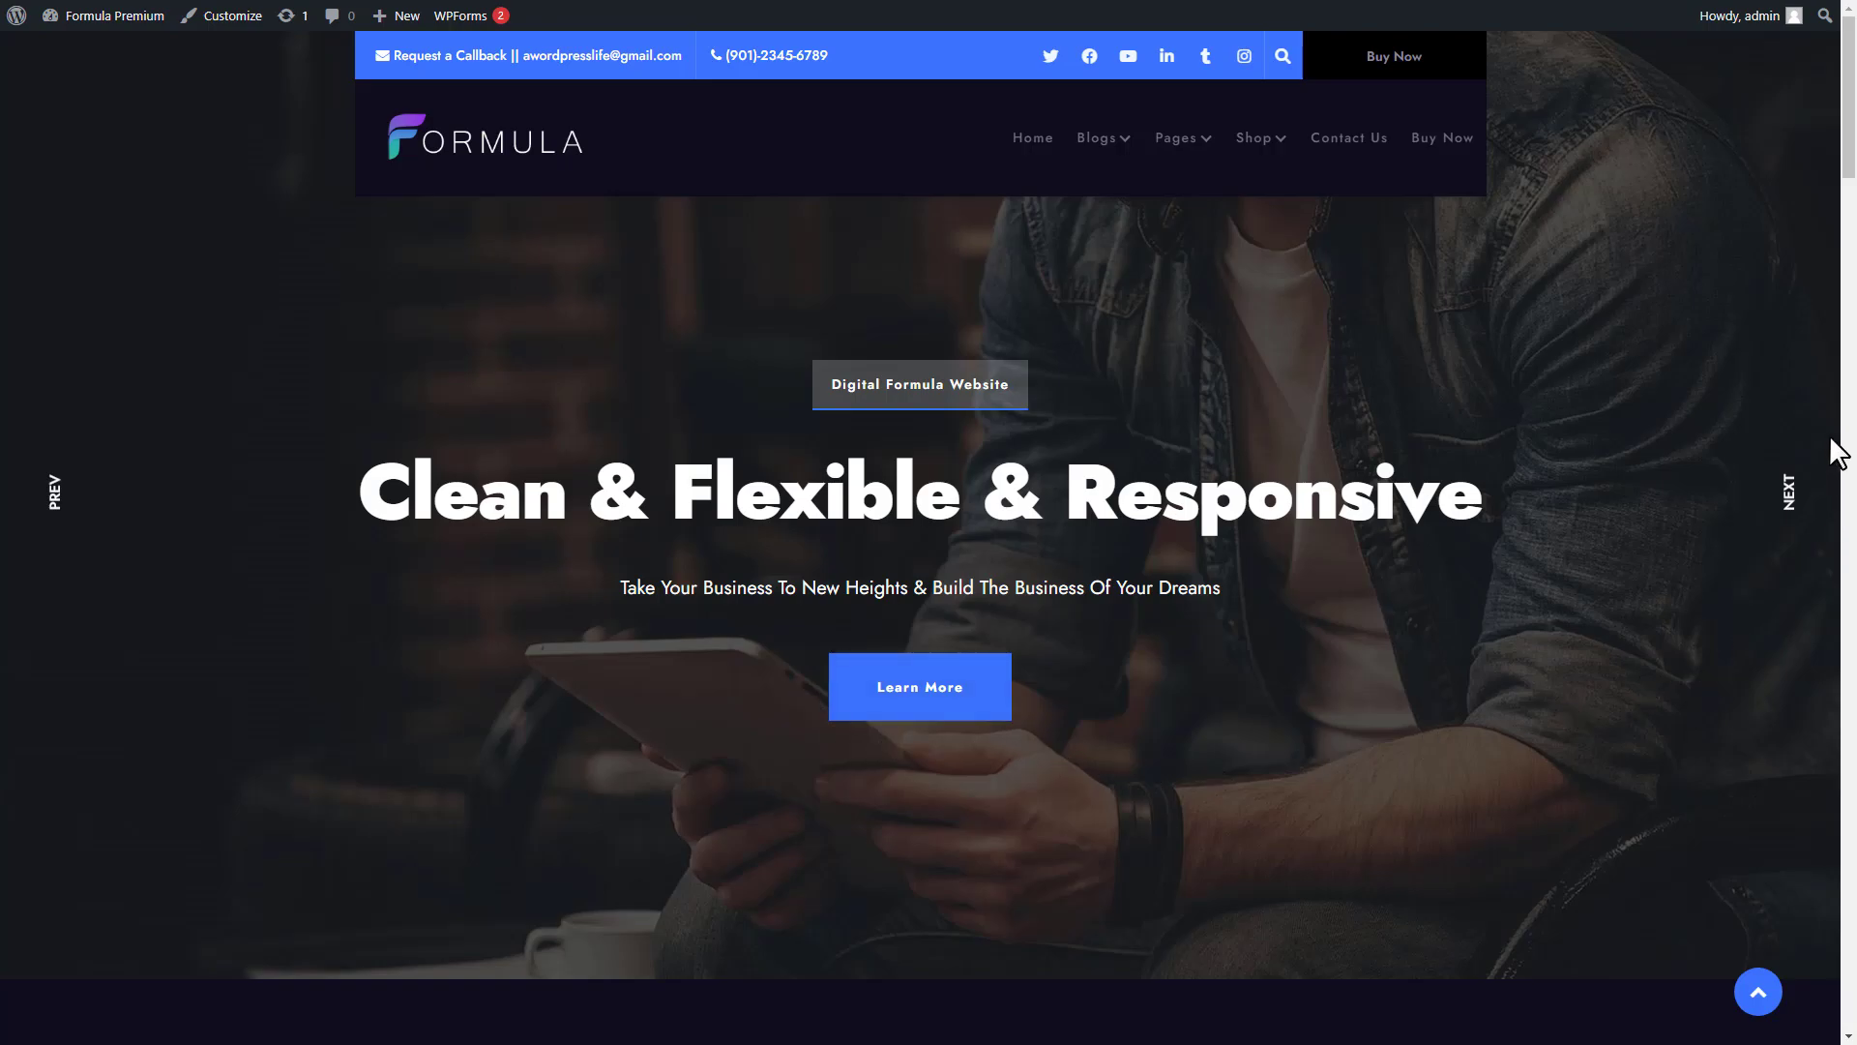
# Step: Open the WordPress Customizer for the Formula Premium theme from the front page
pyautogui.moveTo(1848, 187); pyautogui.dragTo(1852, 308)
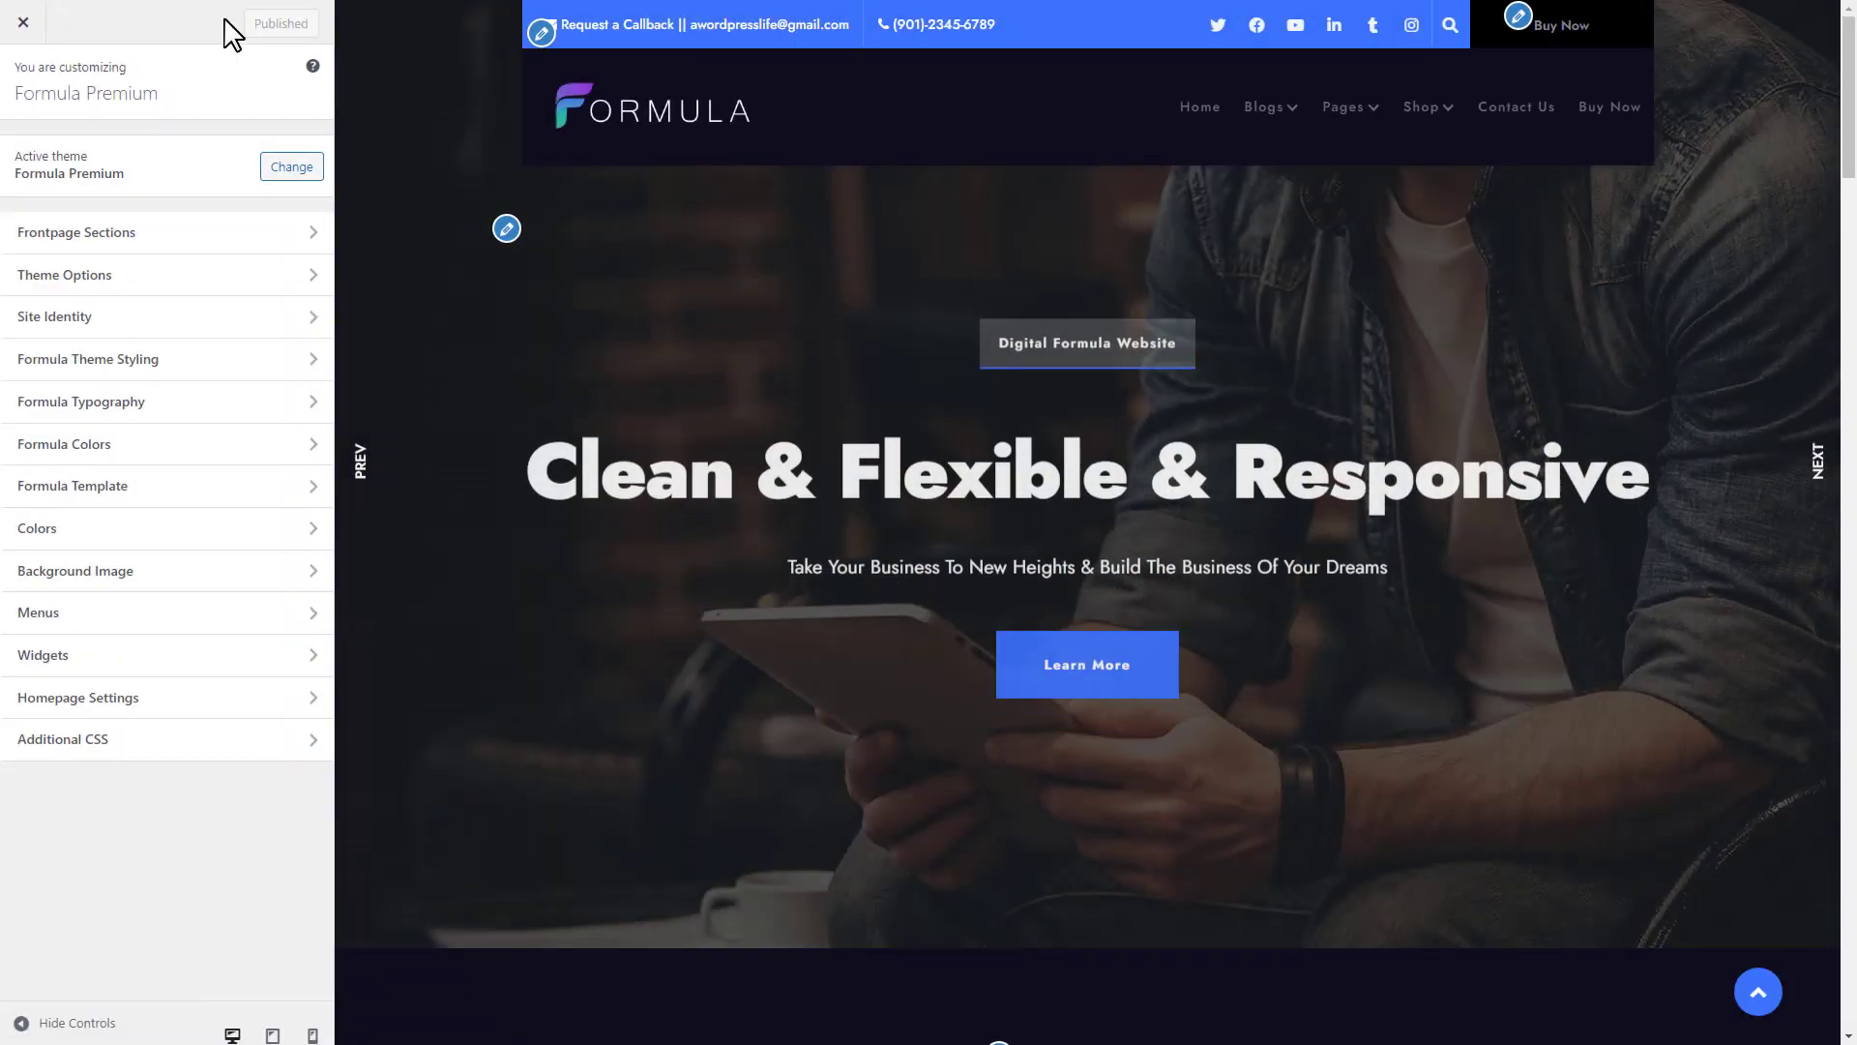
# Step: Go to Frontpage Sections > Service Settings and toggle the services section off, then back on
pyautogui.click(129, 230)
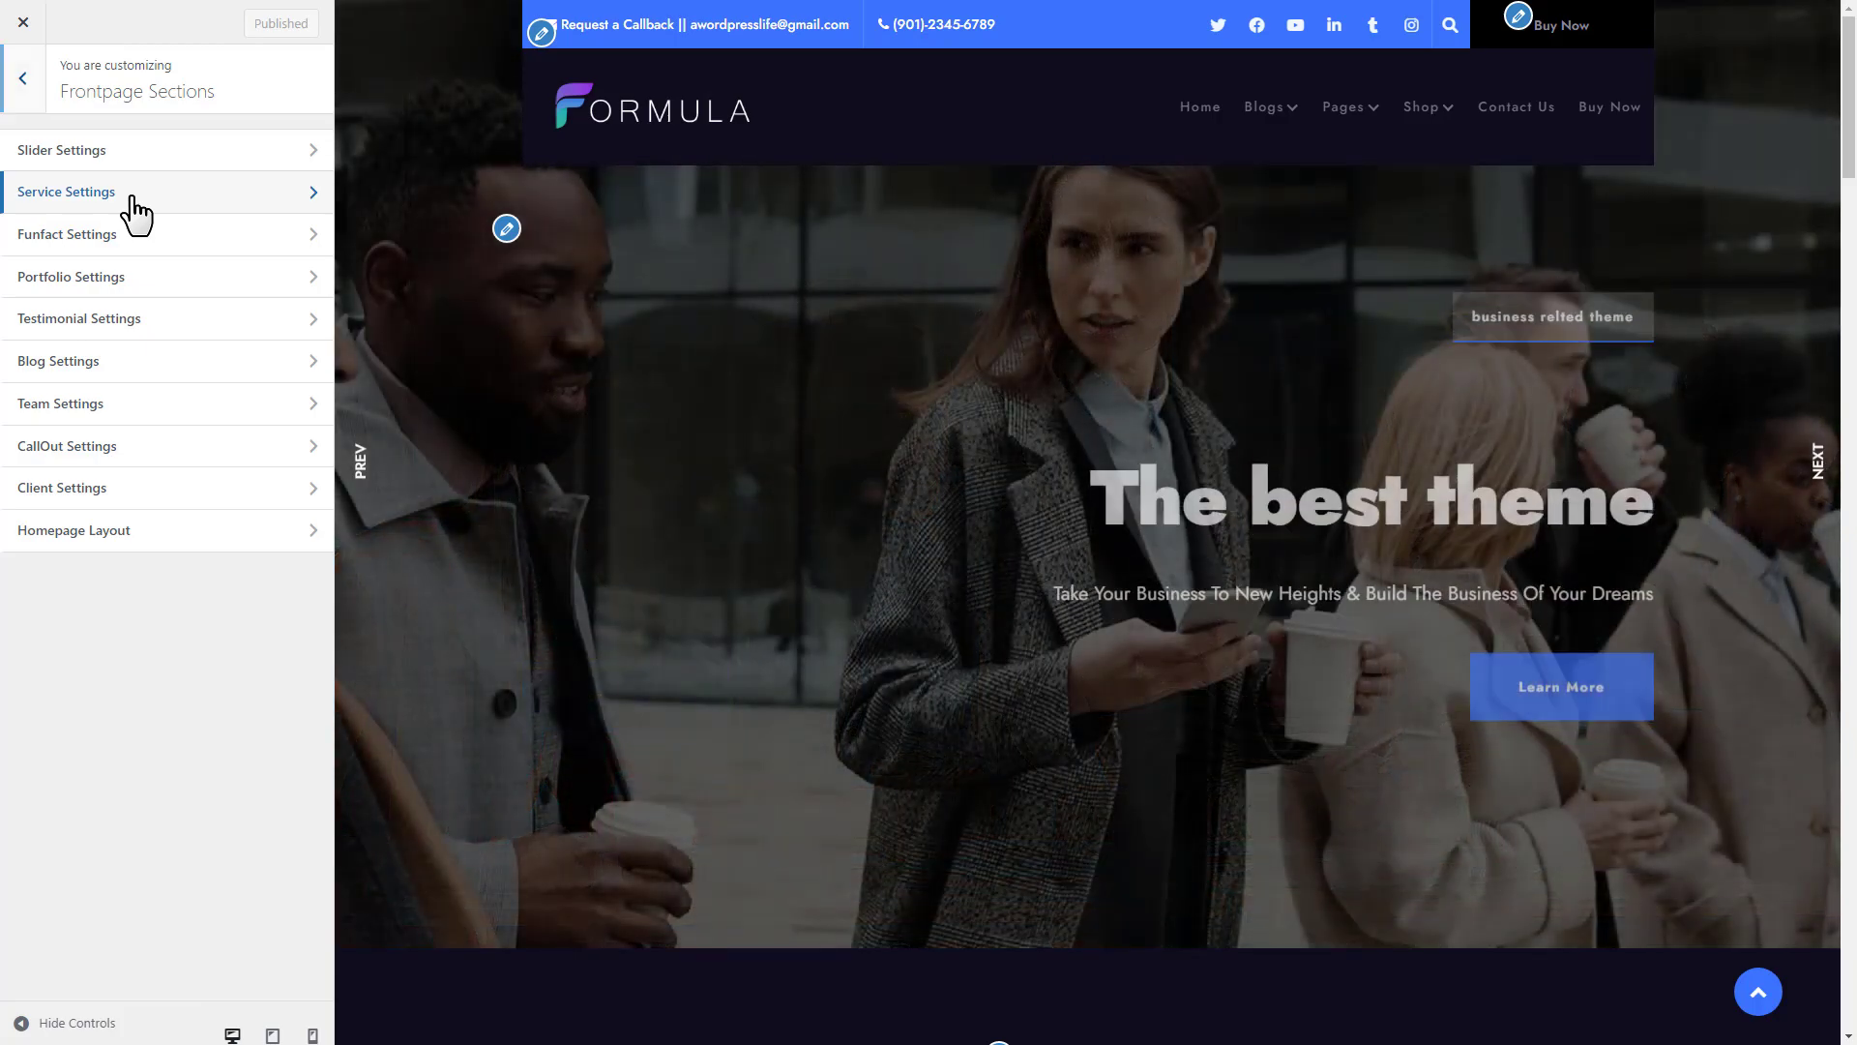
pyautogui.click(134, 200)
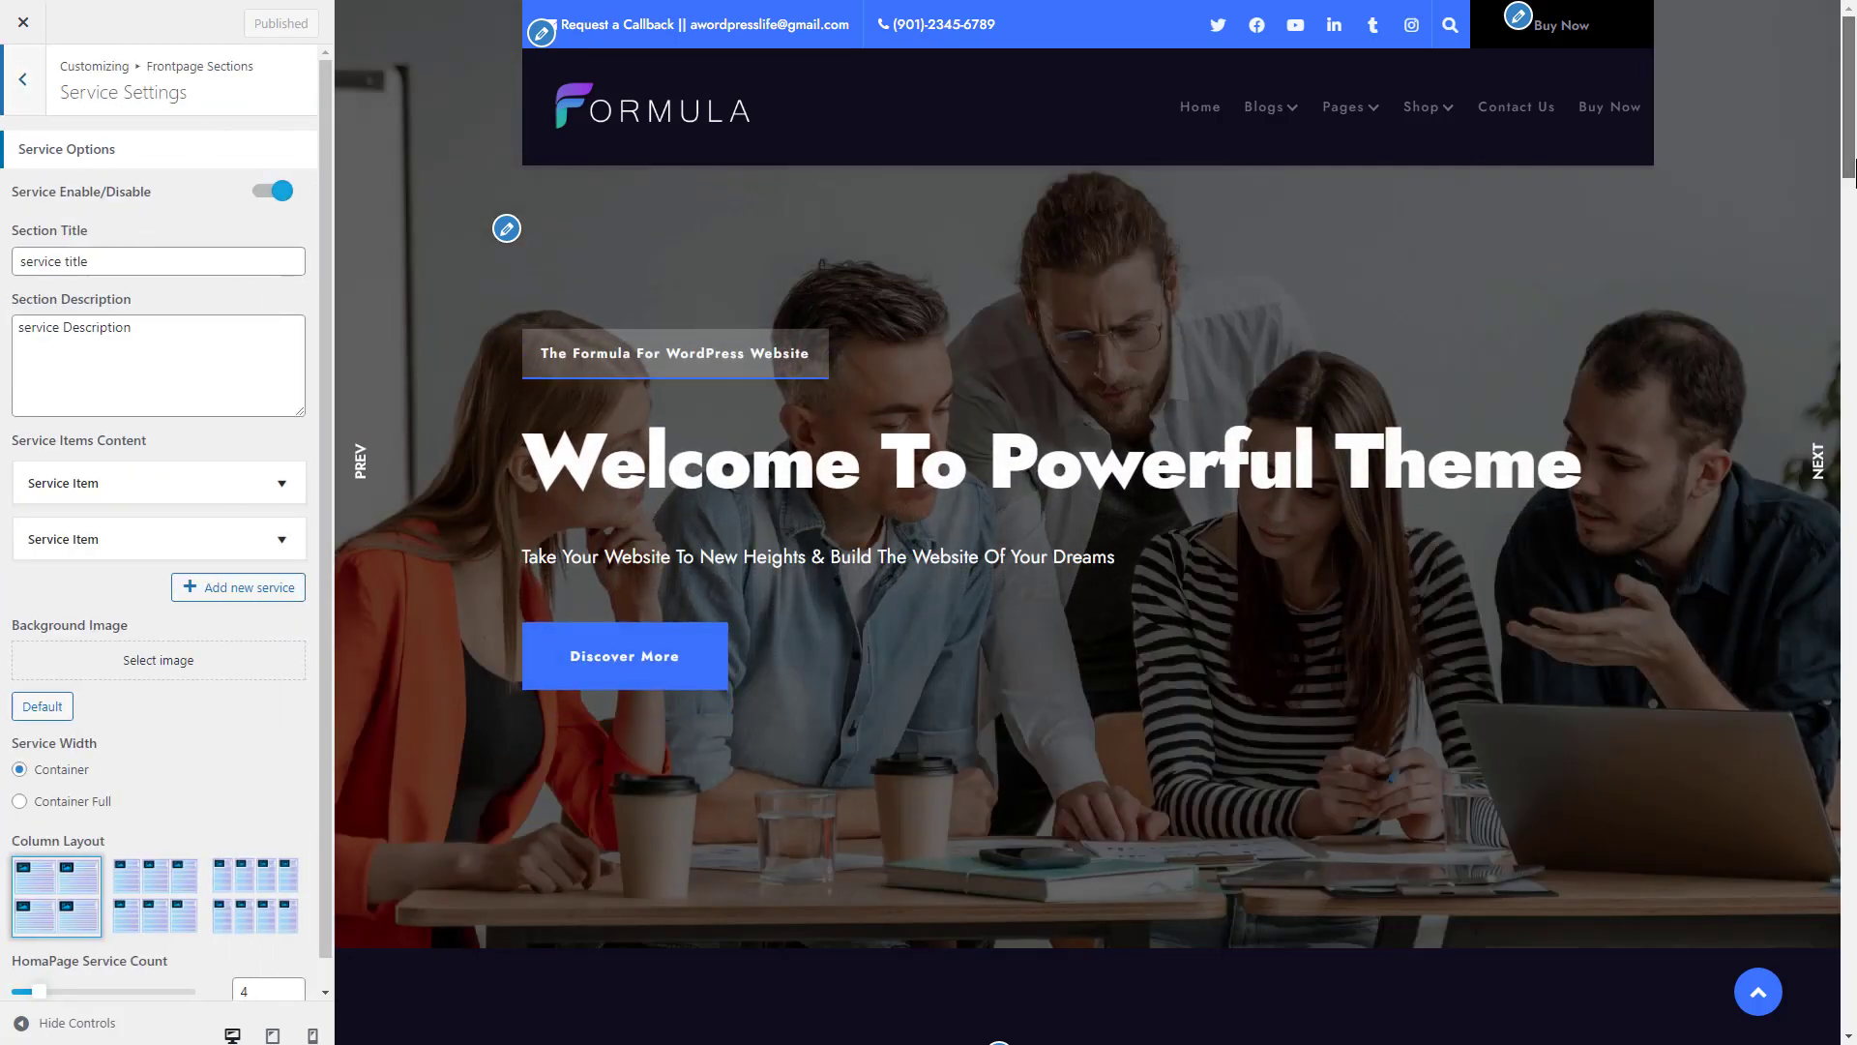
pyautogui.moveTo(1856, 167); pyautogui.dragTo(1855, 230)
pyautogui.scroll(-4, 1790, 291)
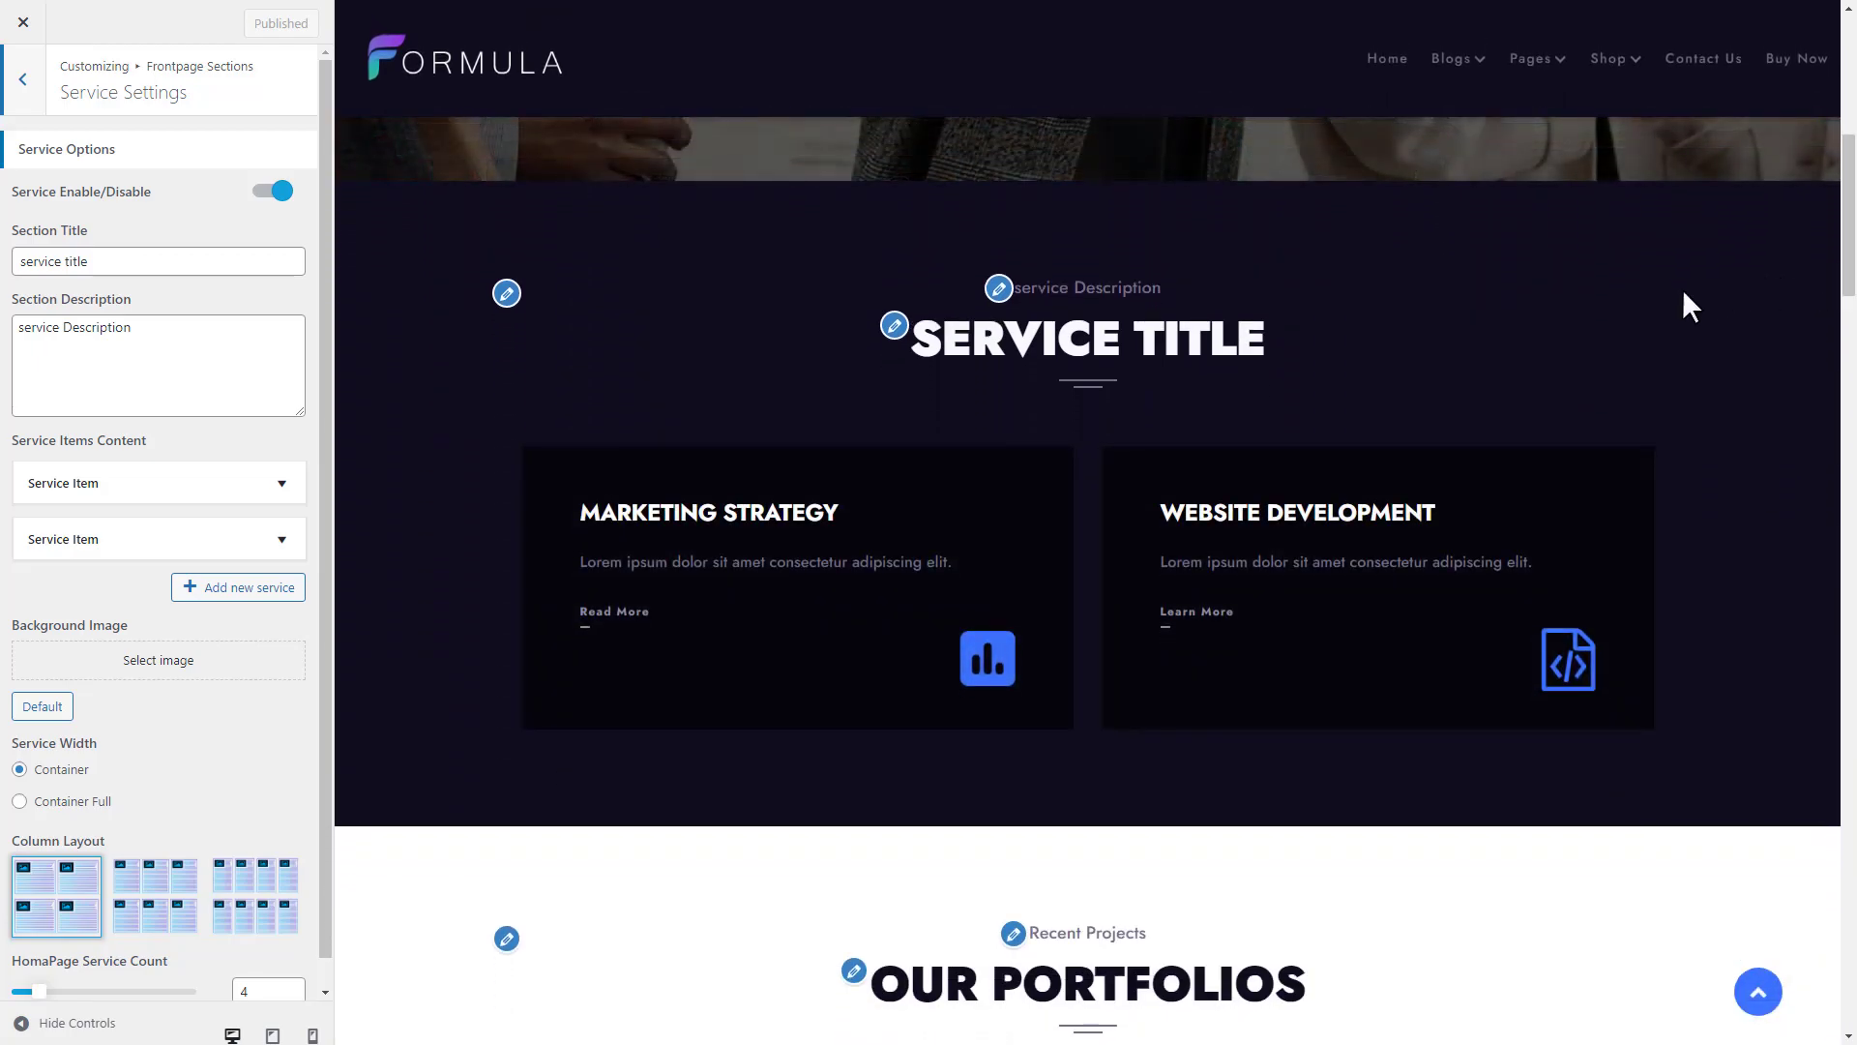
pyautogui.click(291, 194)
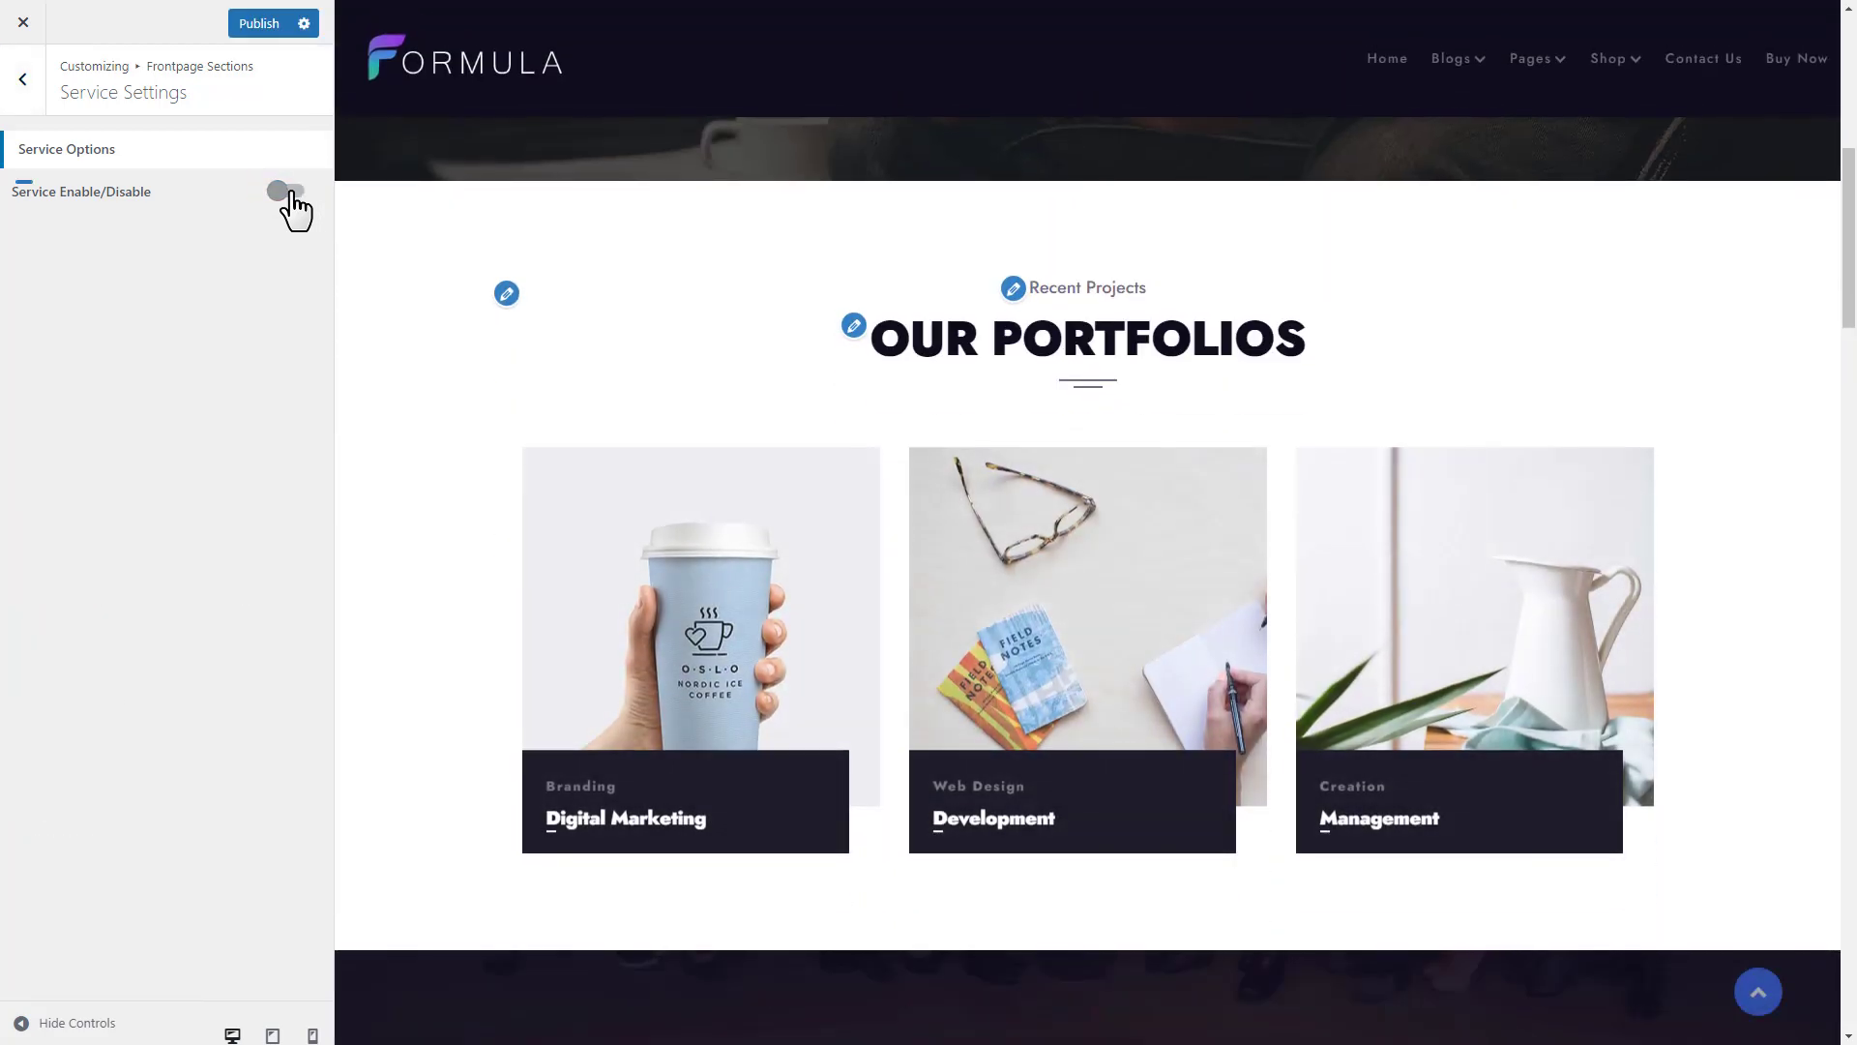
pyautogui.click(291, 194)
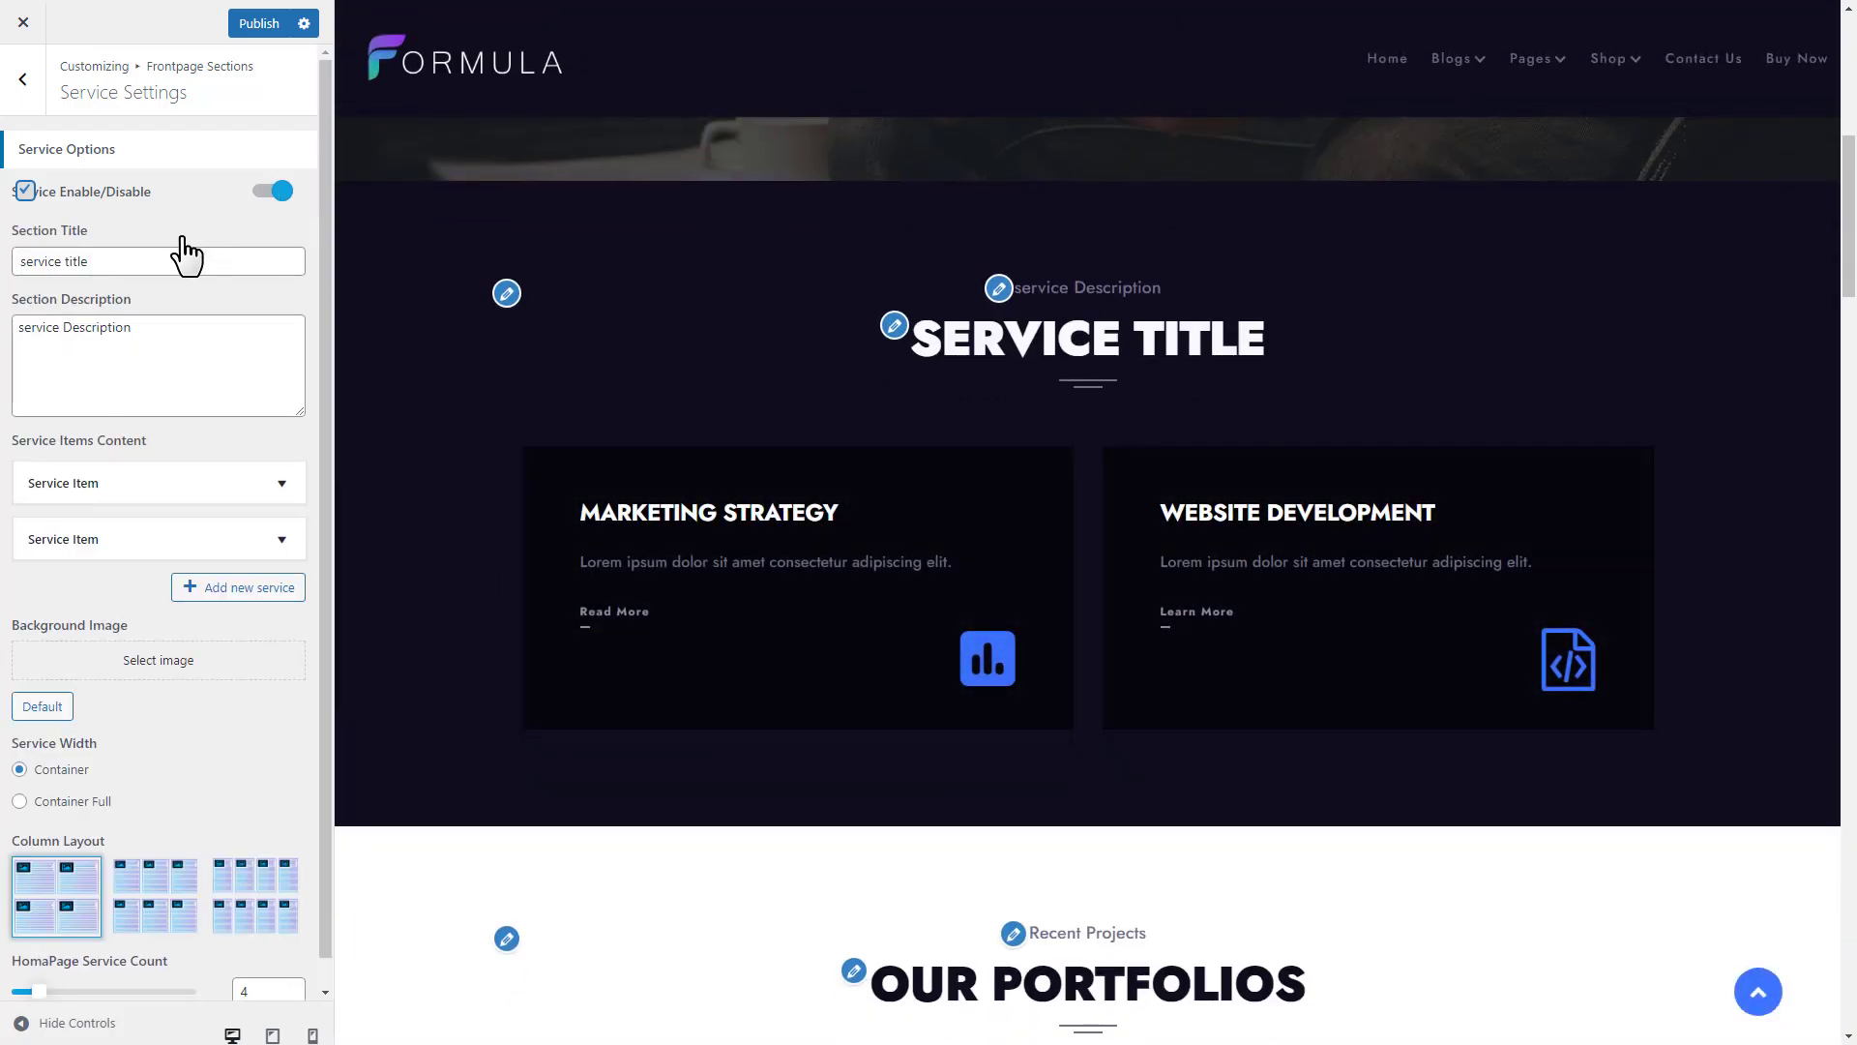
# Step: Retitle the section 'Our Service', paste in the consulting description, and add a third service item
pyautogui.moveTo(149, 256); pyautogui.dragTo(8, 287)
pyautogui.write('Our Service')
pyautogui.click(162, 336)
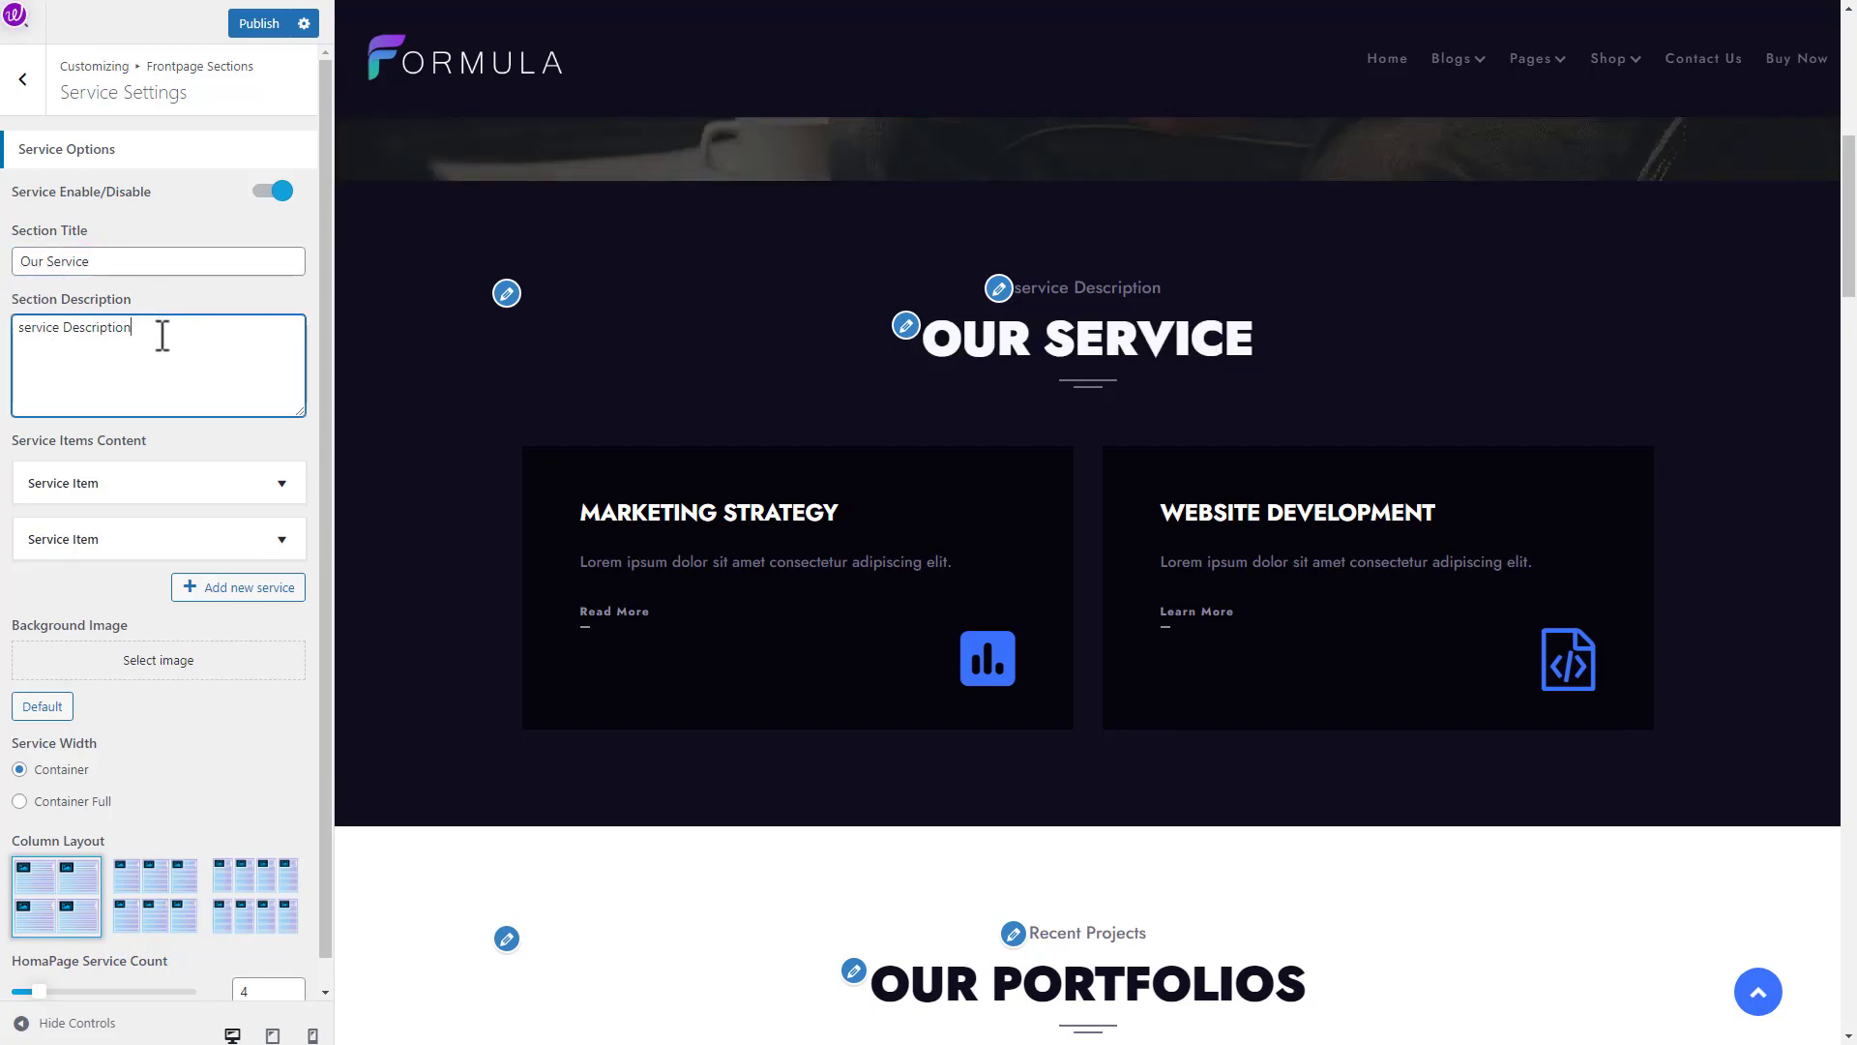
pyautogui.moveTo(163, 336); pyautogui.dragTo(29, 336)
pyautogui.write('We provide the words best consulting related services to growth your business.')
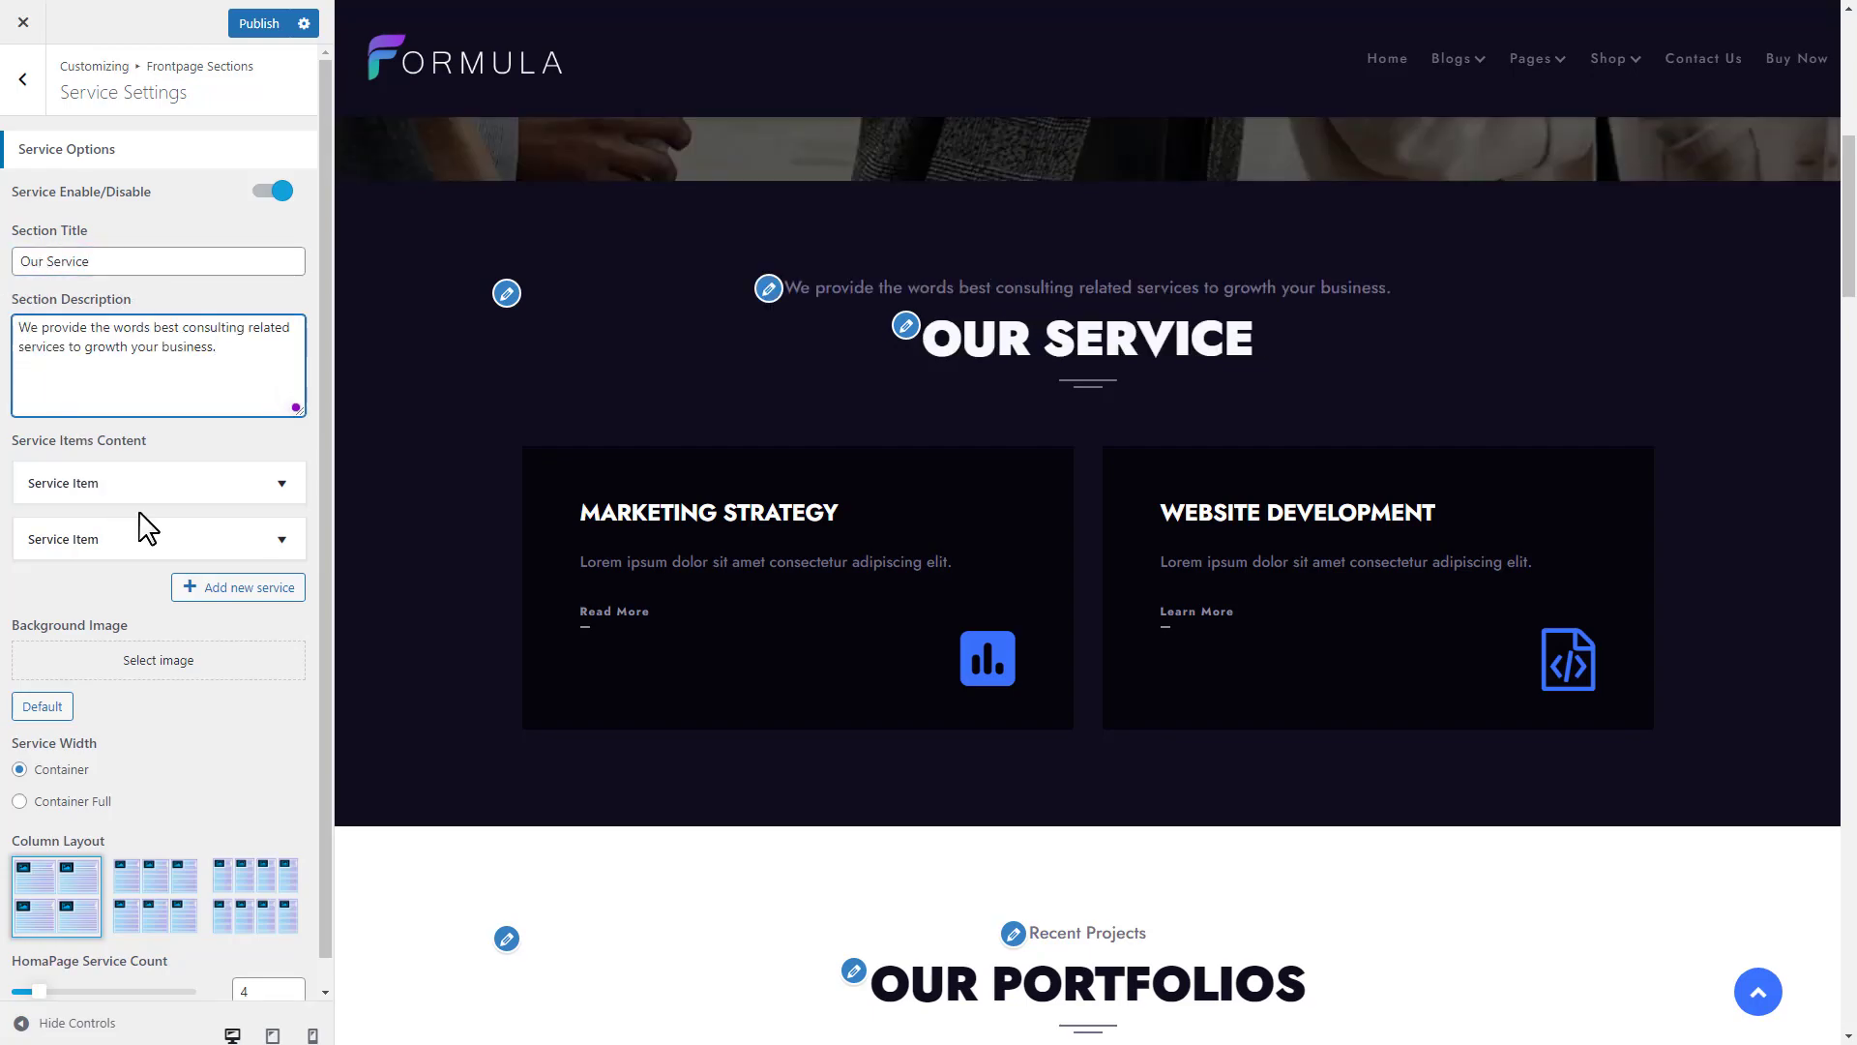
pyautogui.click(247, 590)
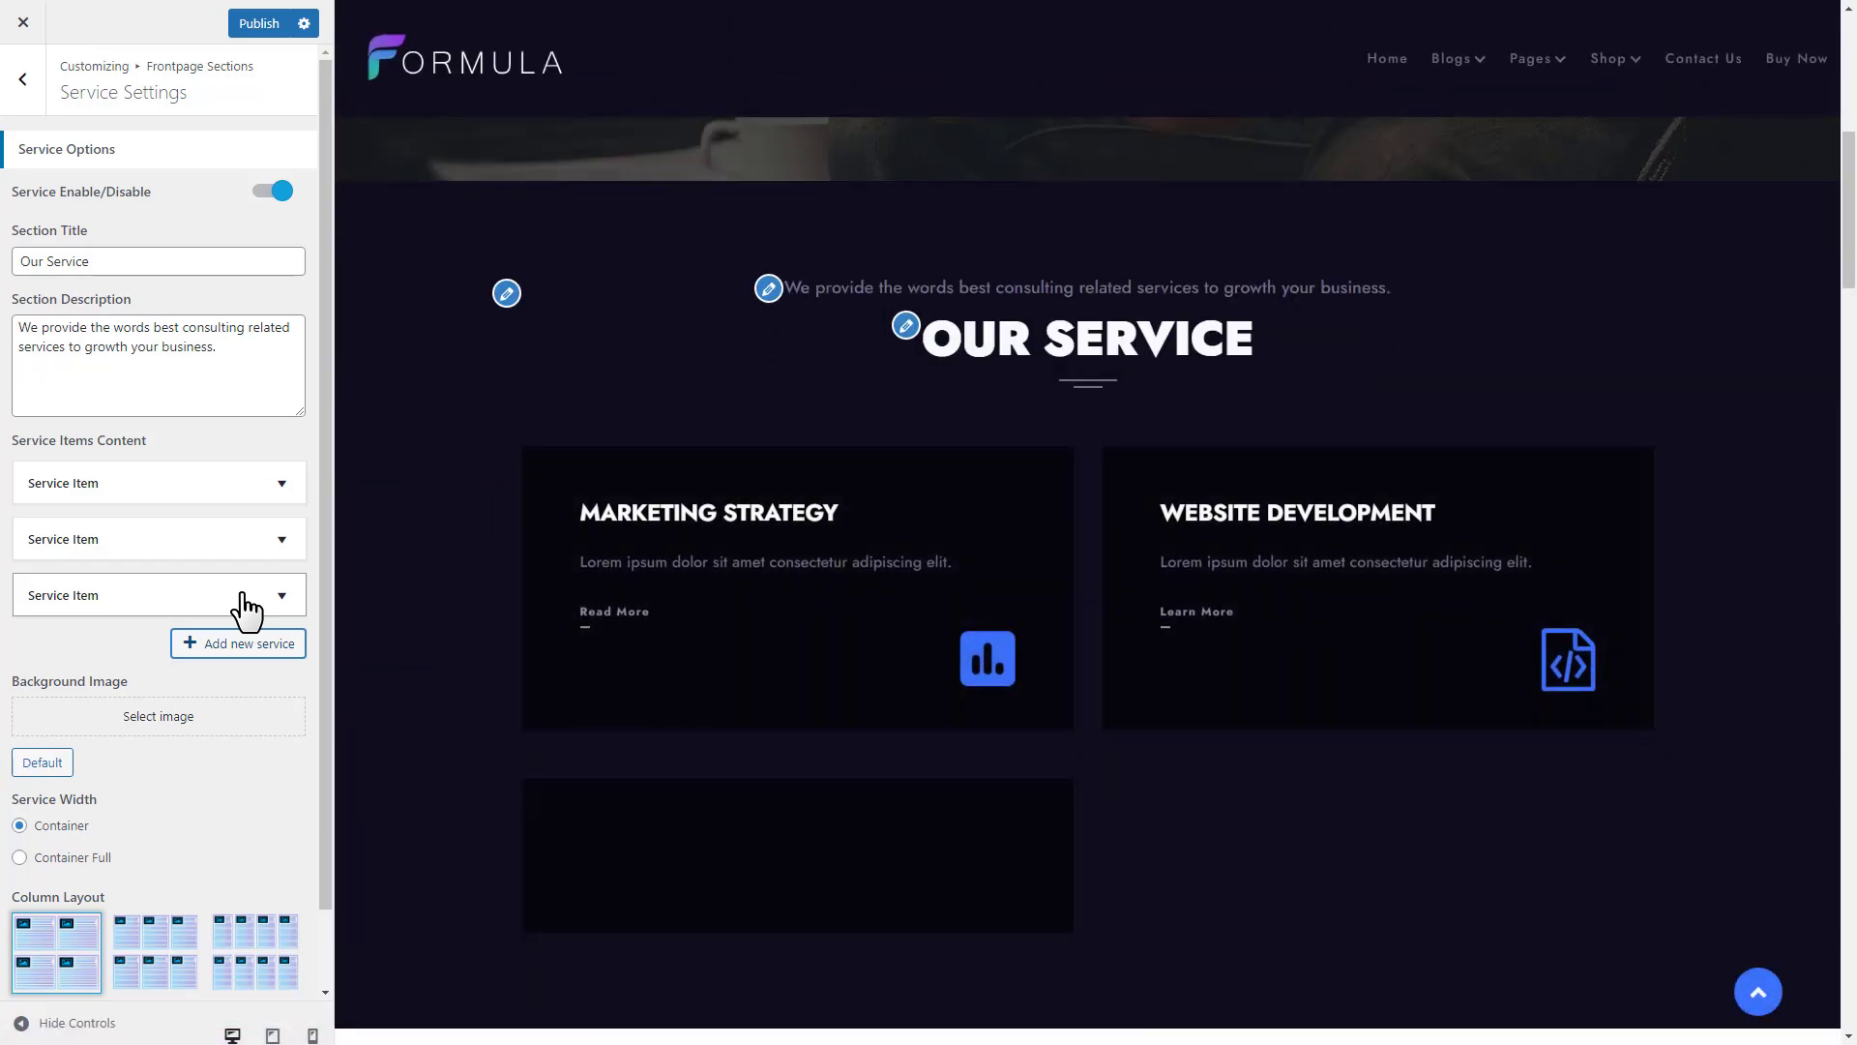
# Step: Title the third service card MODERN & RESPONSIVE DESIGN and give it a lorem ipsum description
pyautogui.click(243, 595)
pyautogui.scroll(-3, 240, 588)
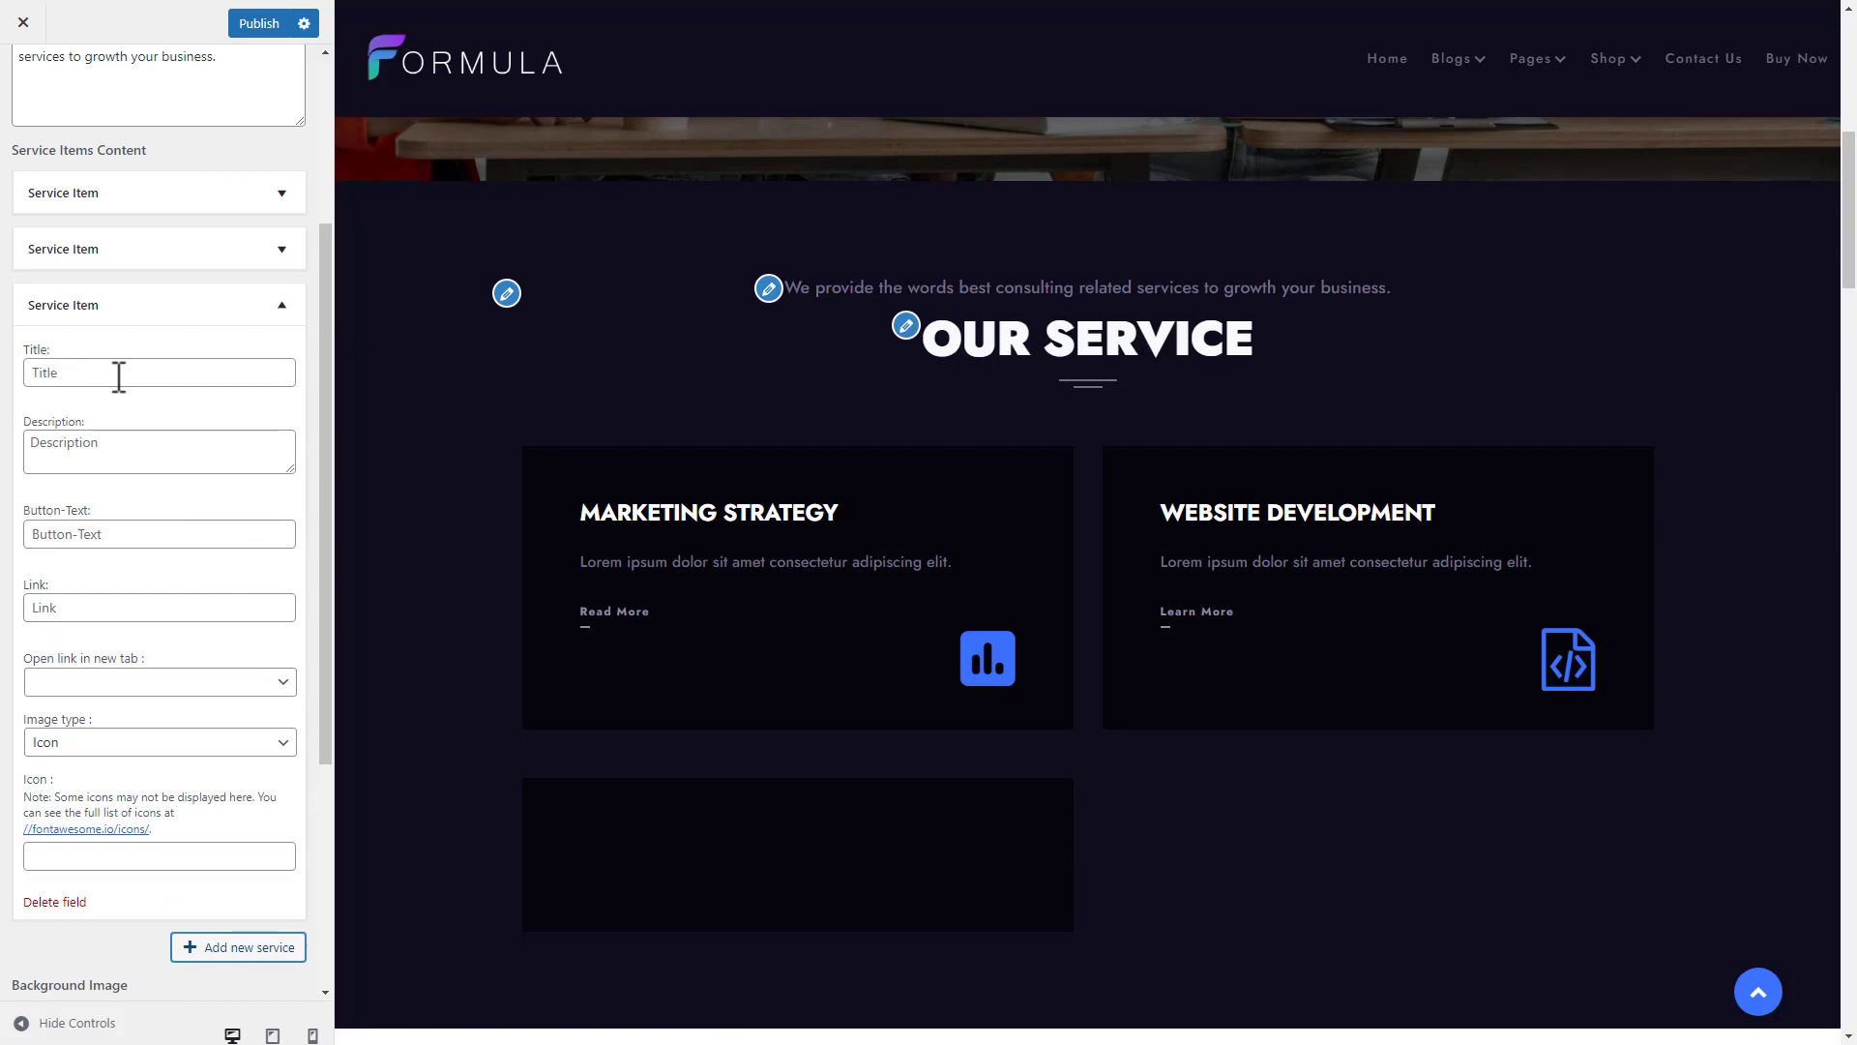
pyautogui.click(119, 378)
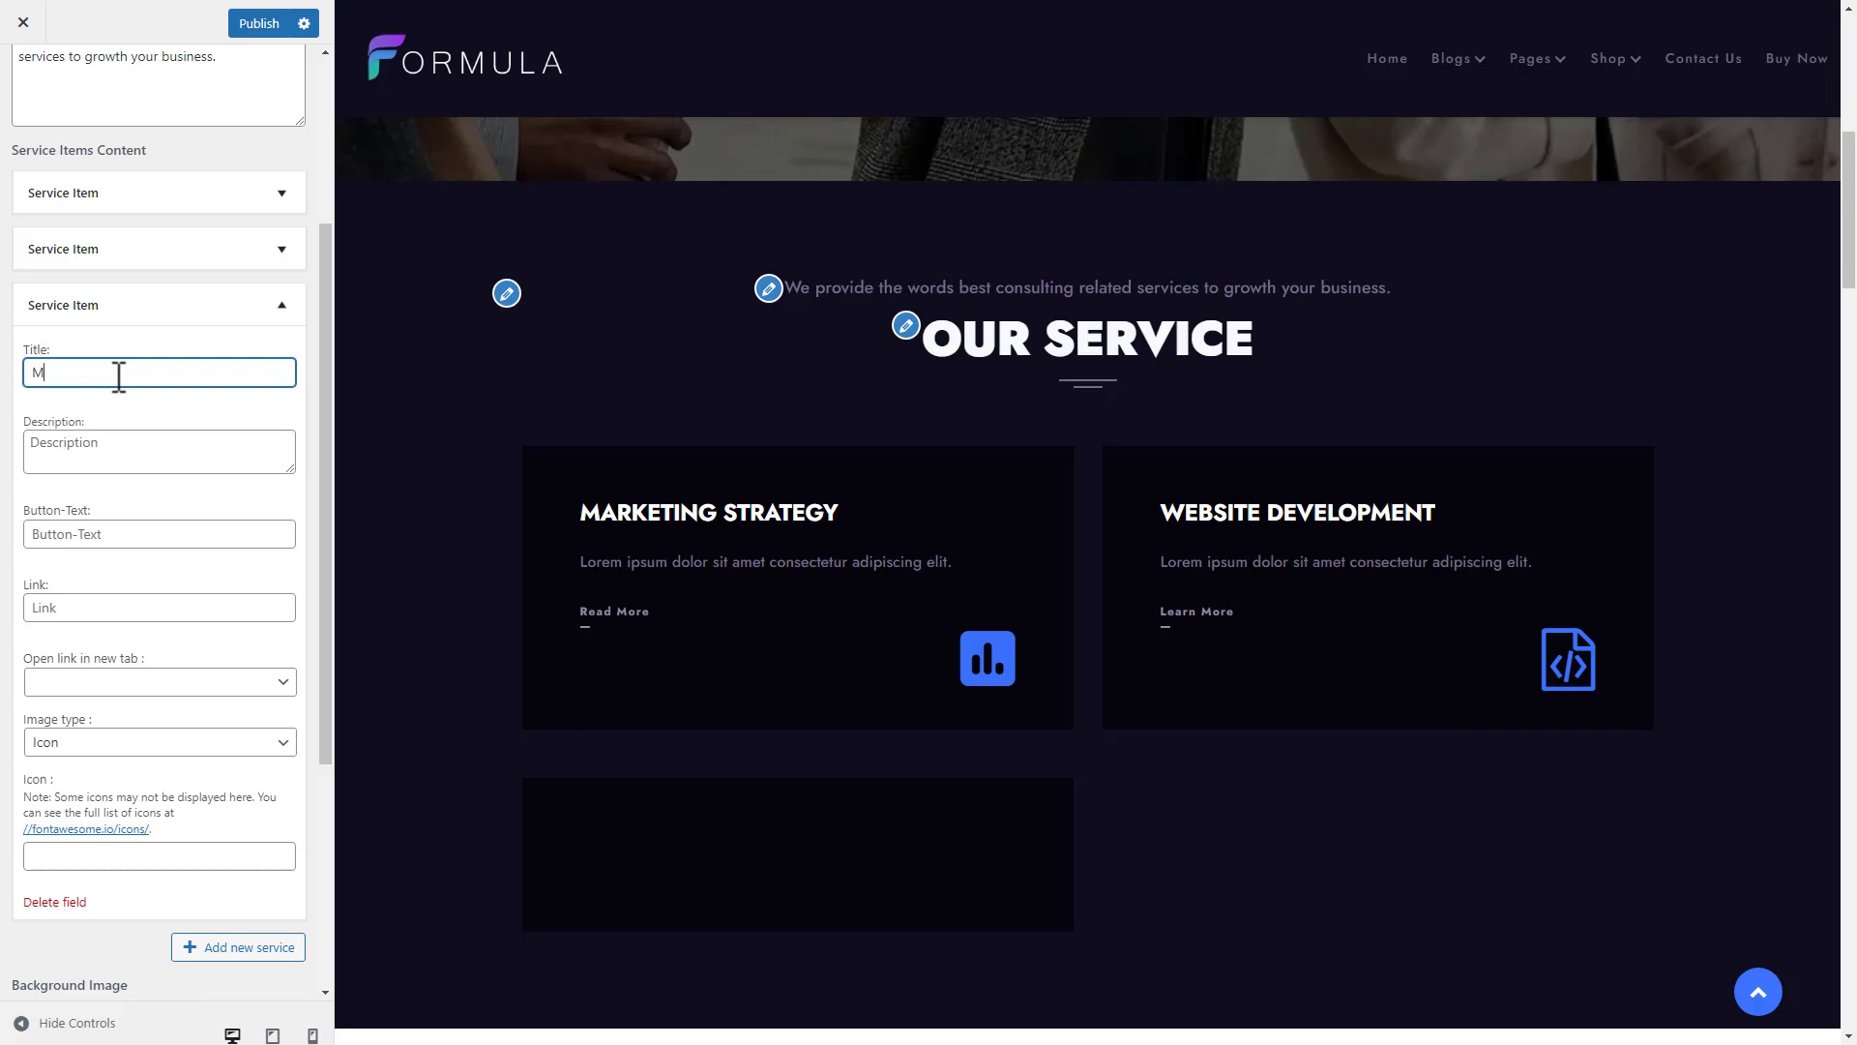
pyautogui.write('M')
pyautogui.click(122, 389)
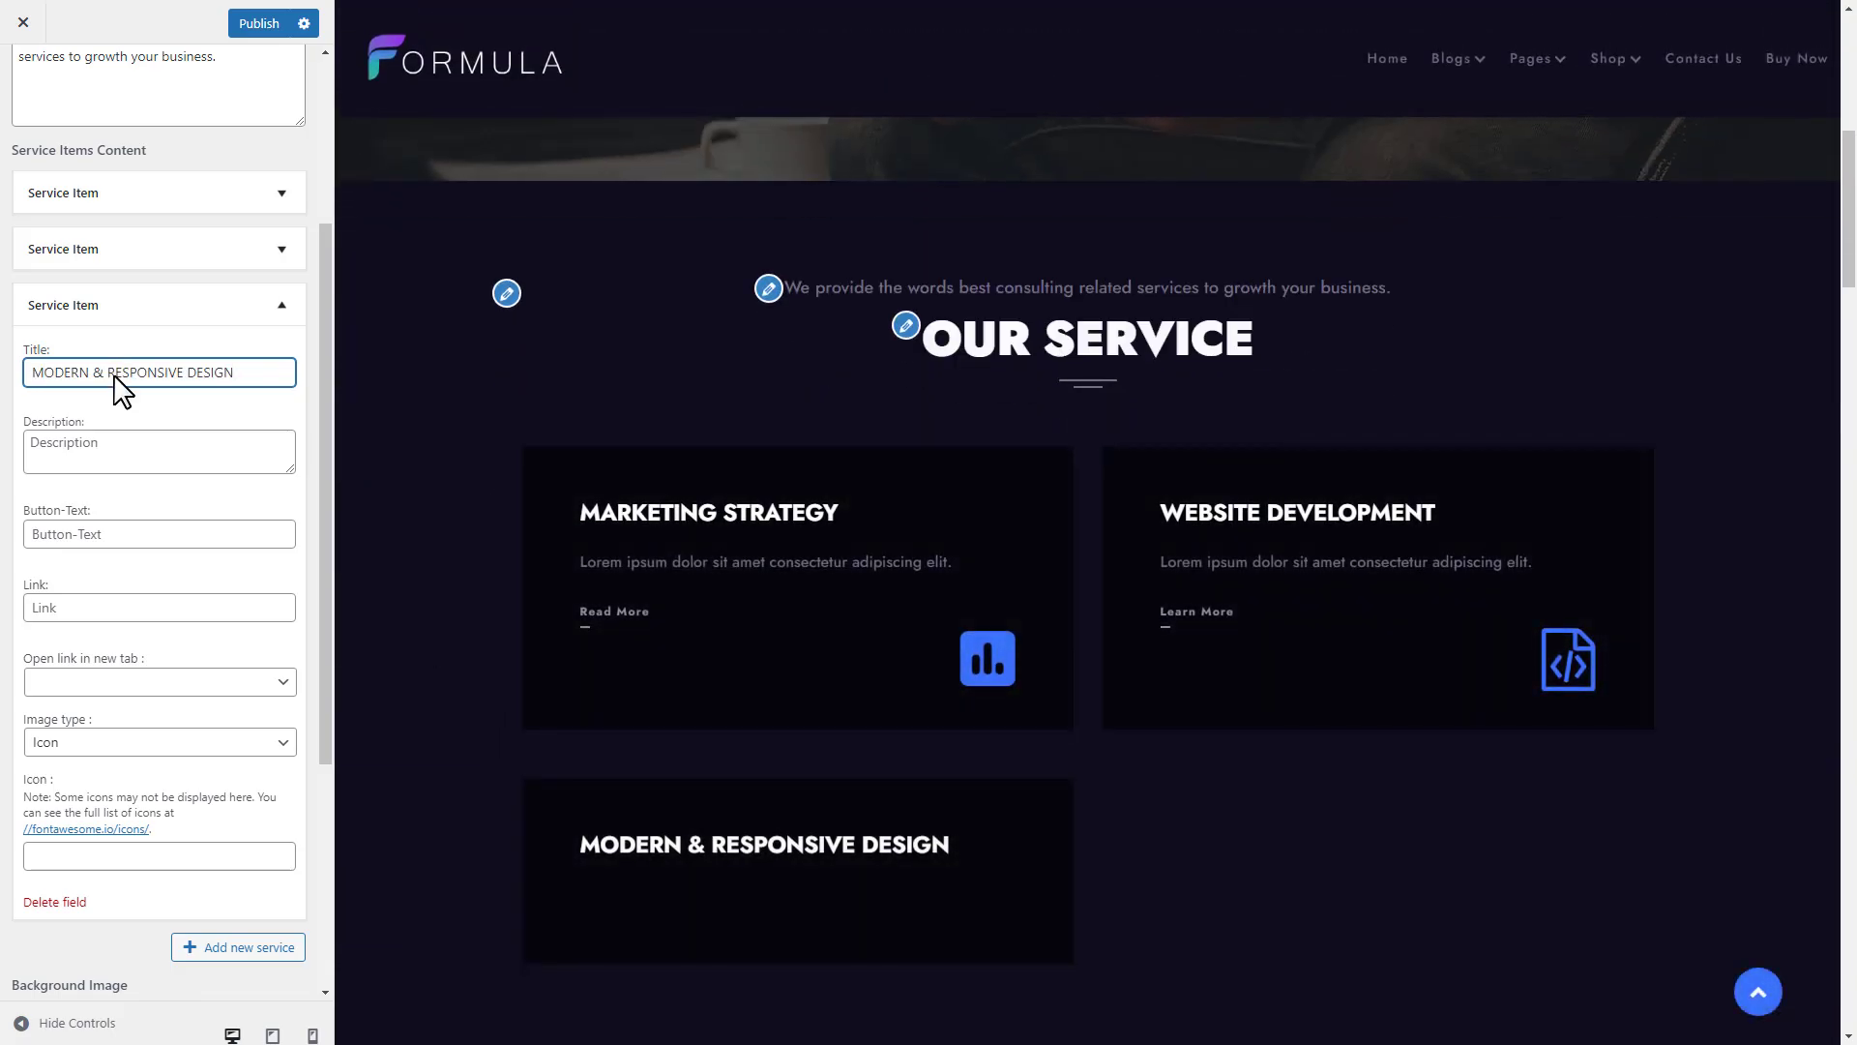
pyautogui.click(103, 445)
pyautogui.write('Lorem ipsum dolor sit amet consectetur adipiscing elit.')
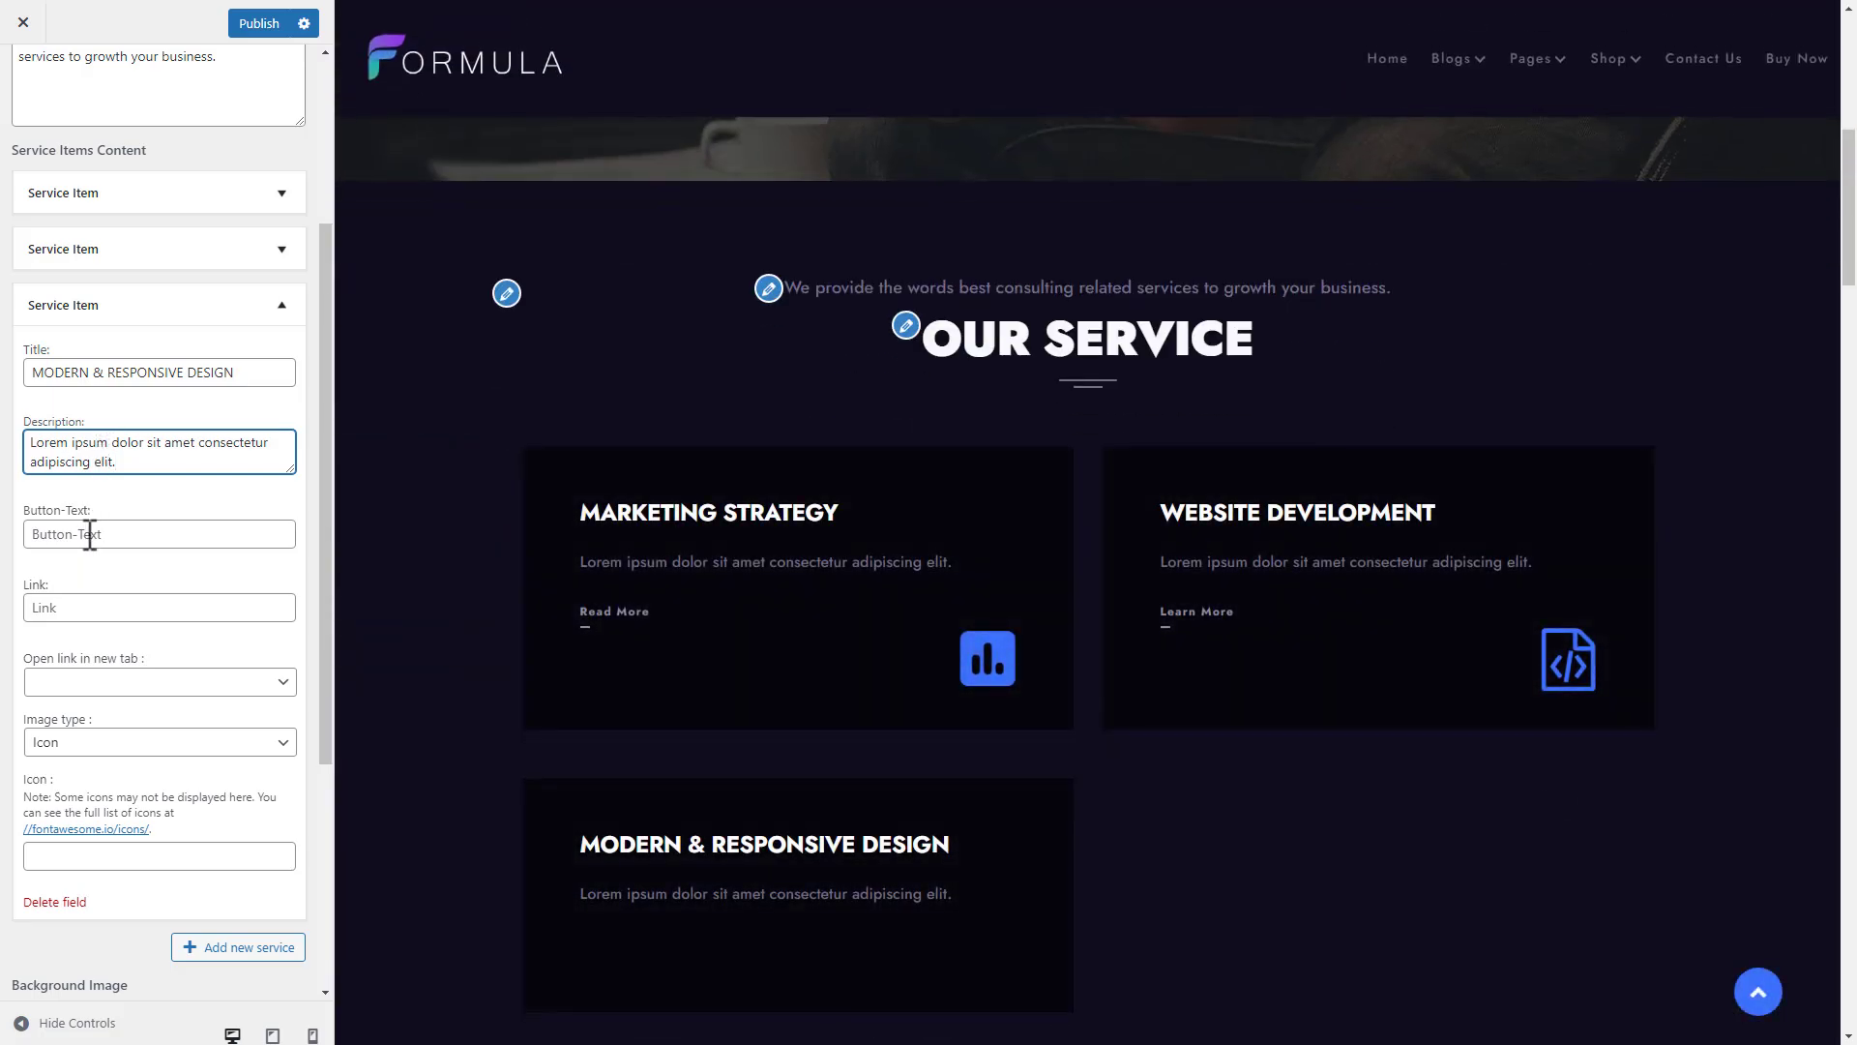
# Step: Give the card a READ MORE button linking to # that opens in a new tab
pyautogui.click(90, 533)
pyautogui.write('REA')
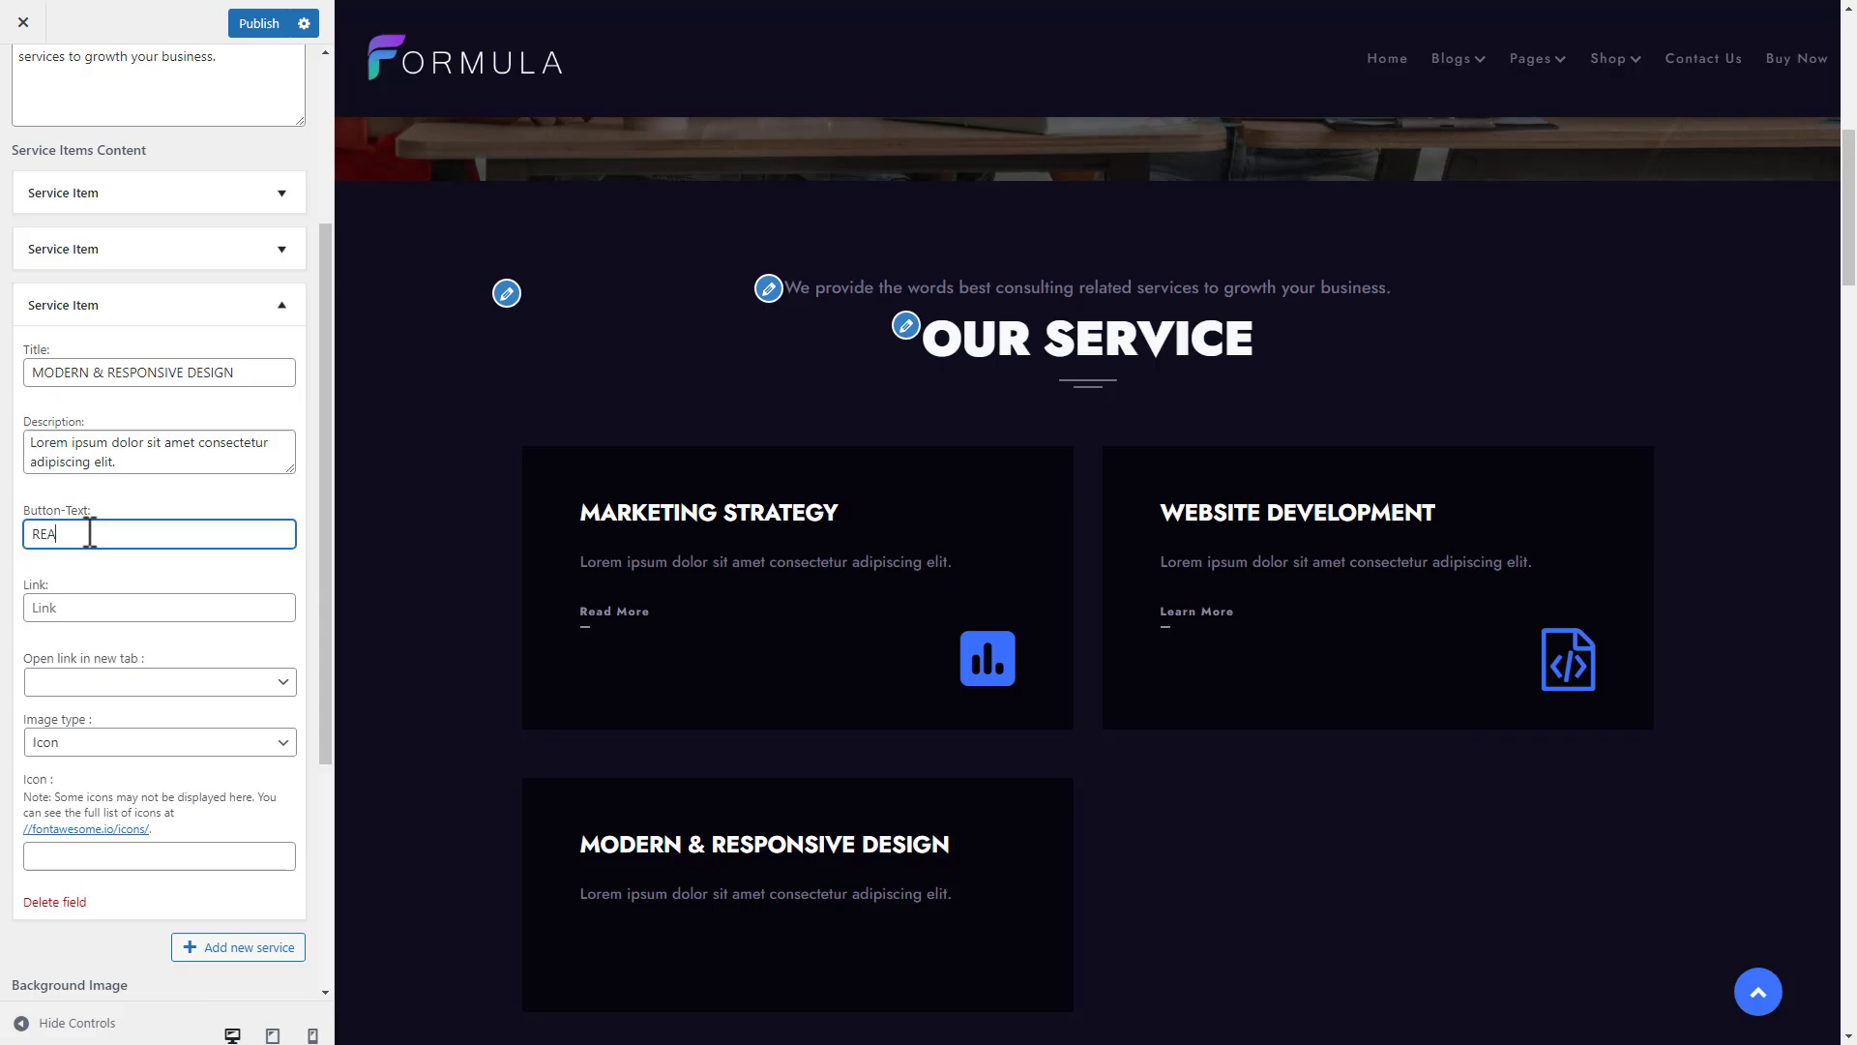
pyautogui.write('D MORE')
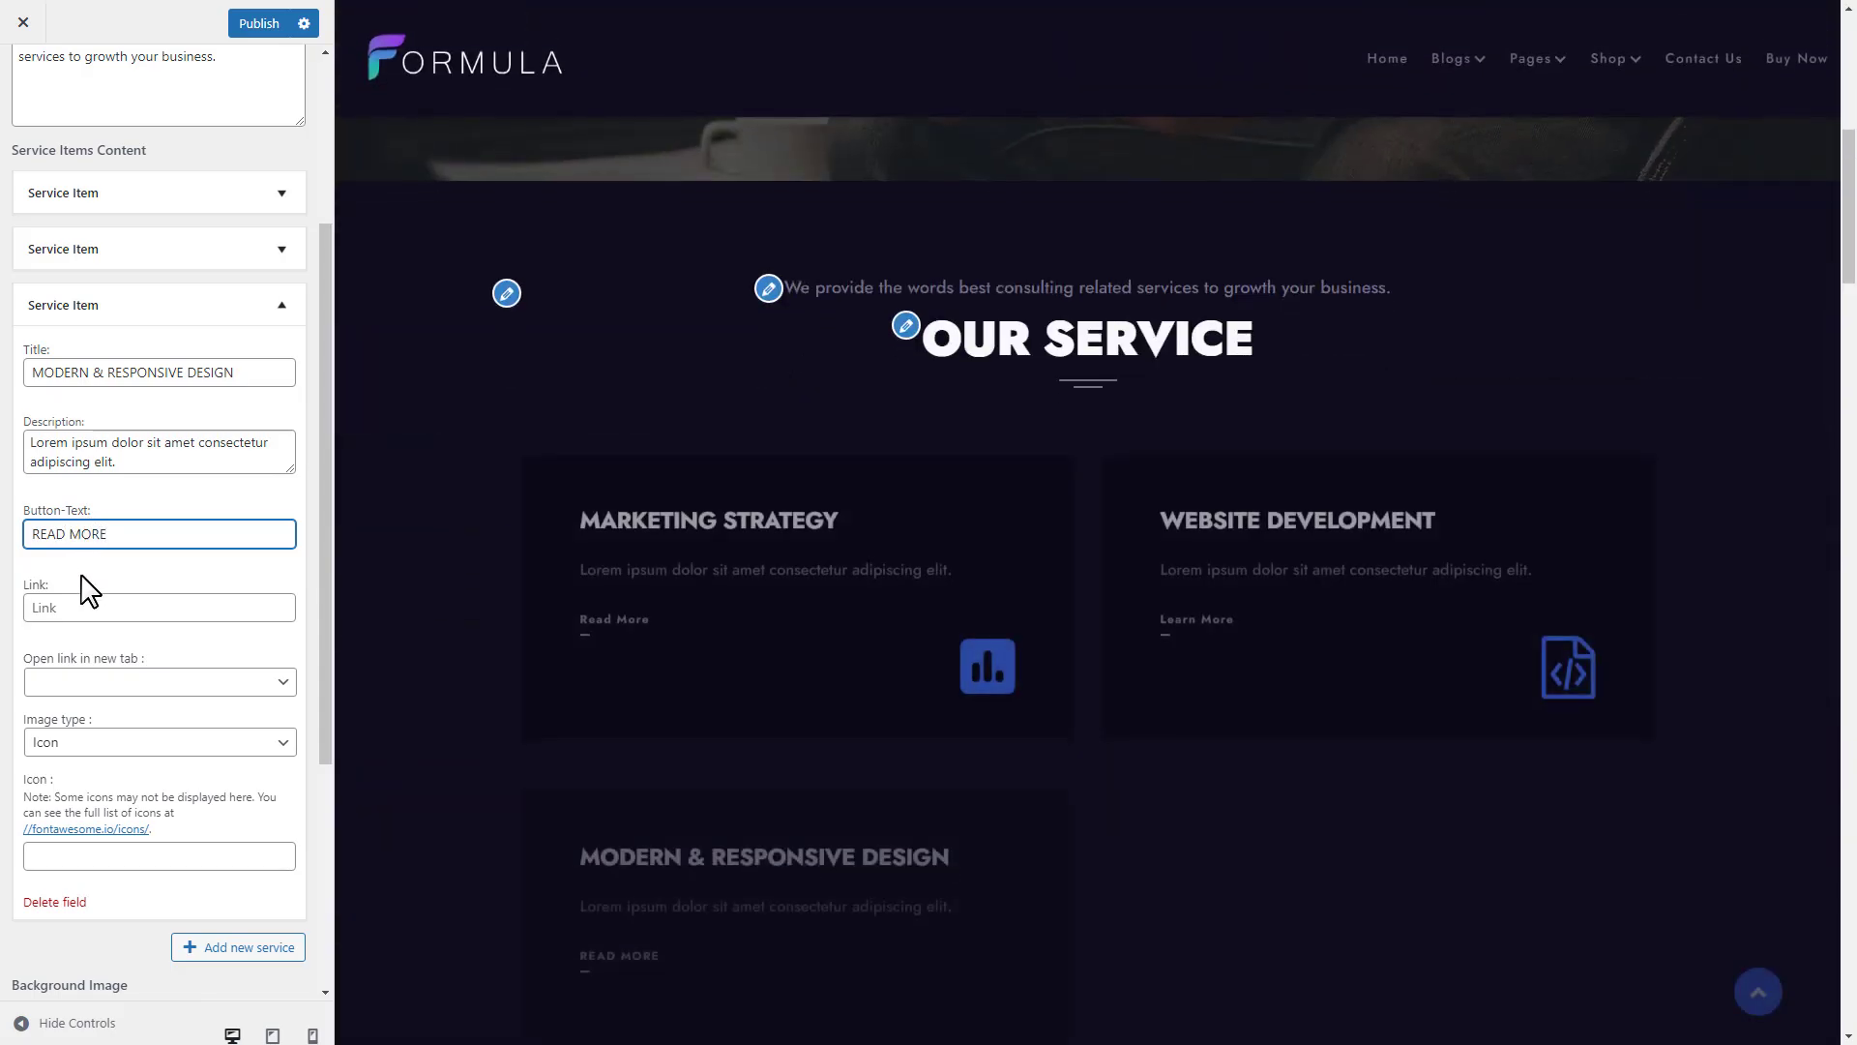
pyautogui.click(80, 602)
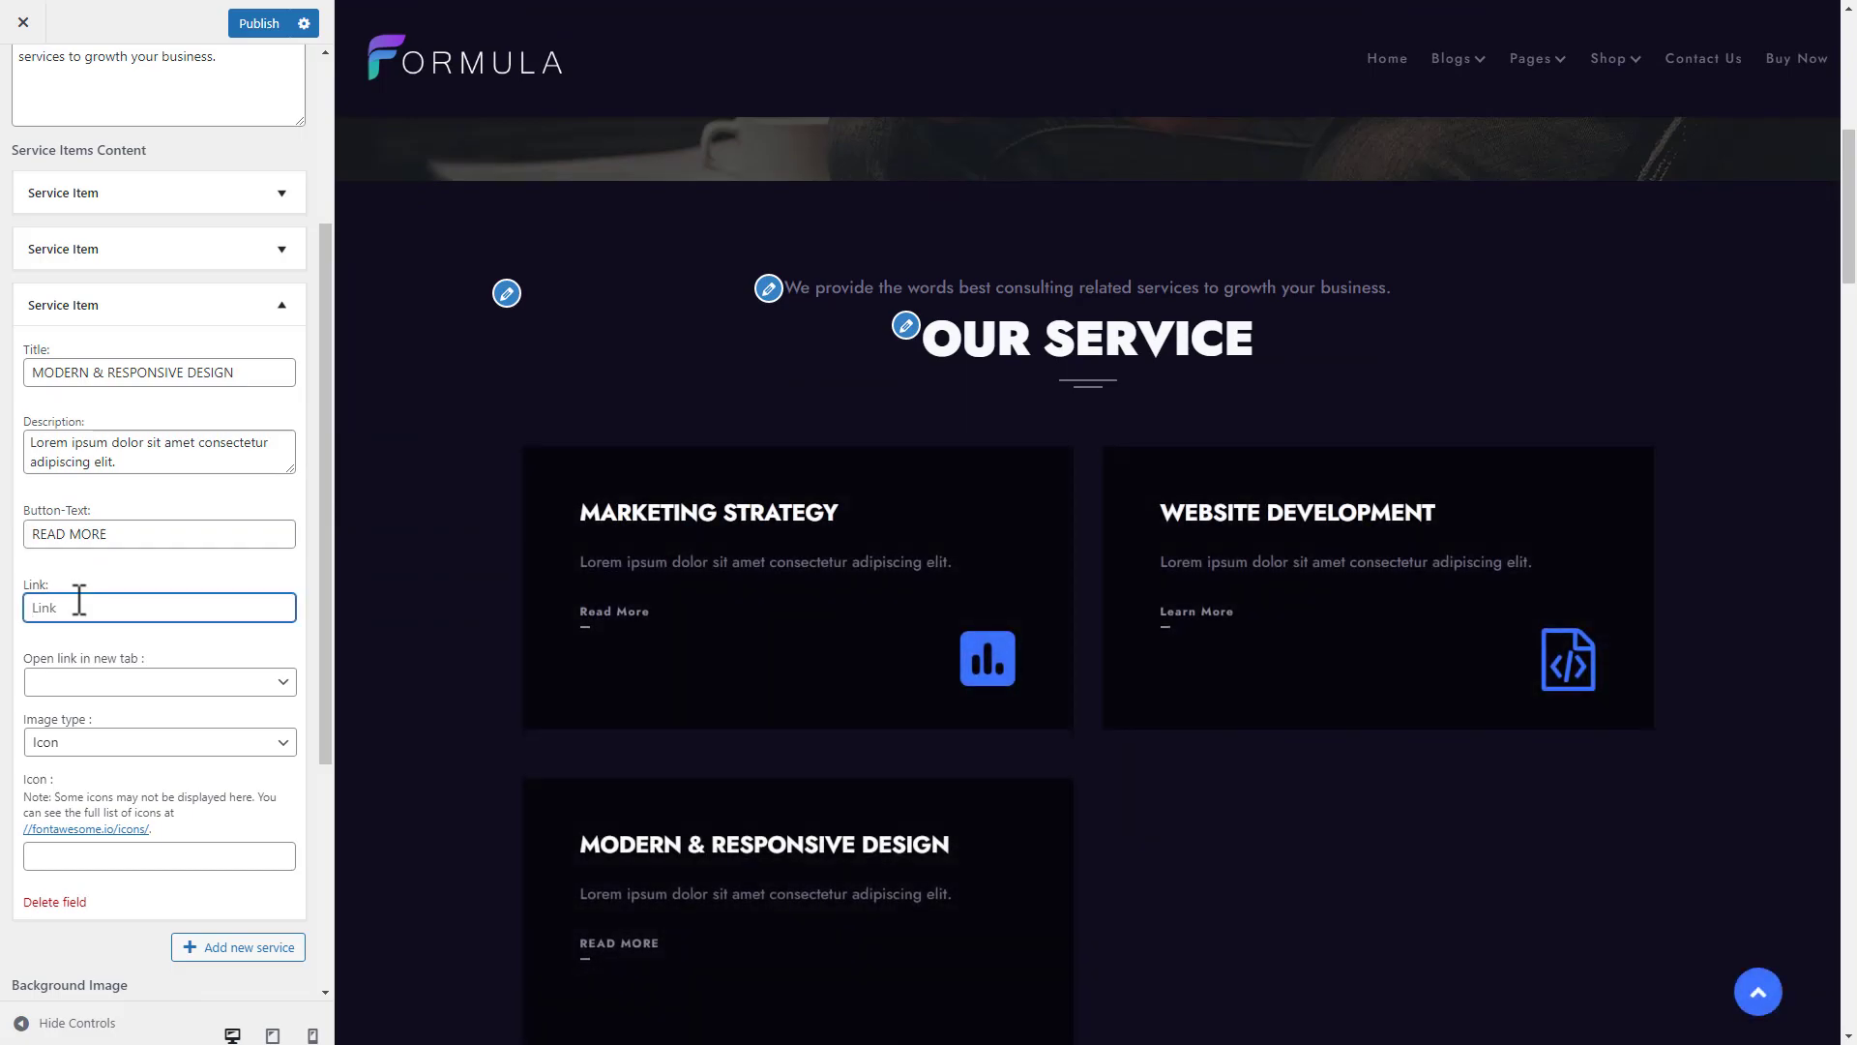
pyautogui.write('#')
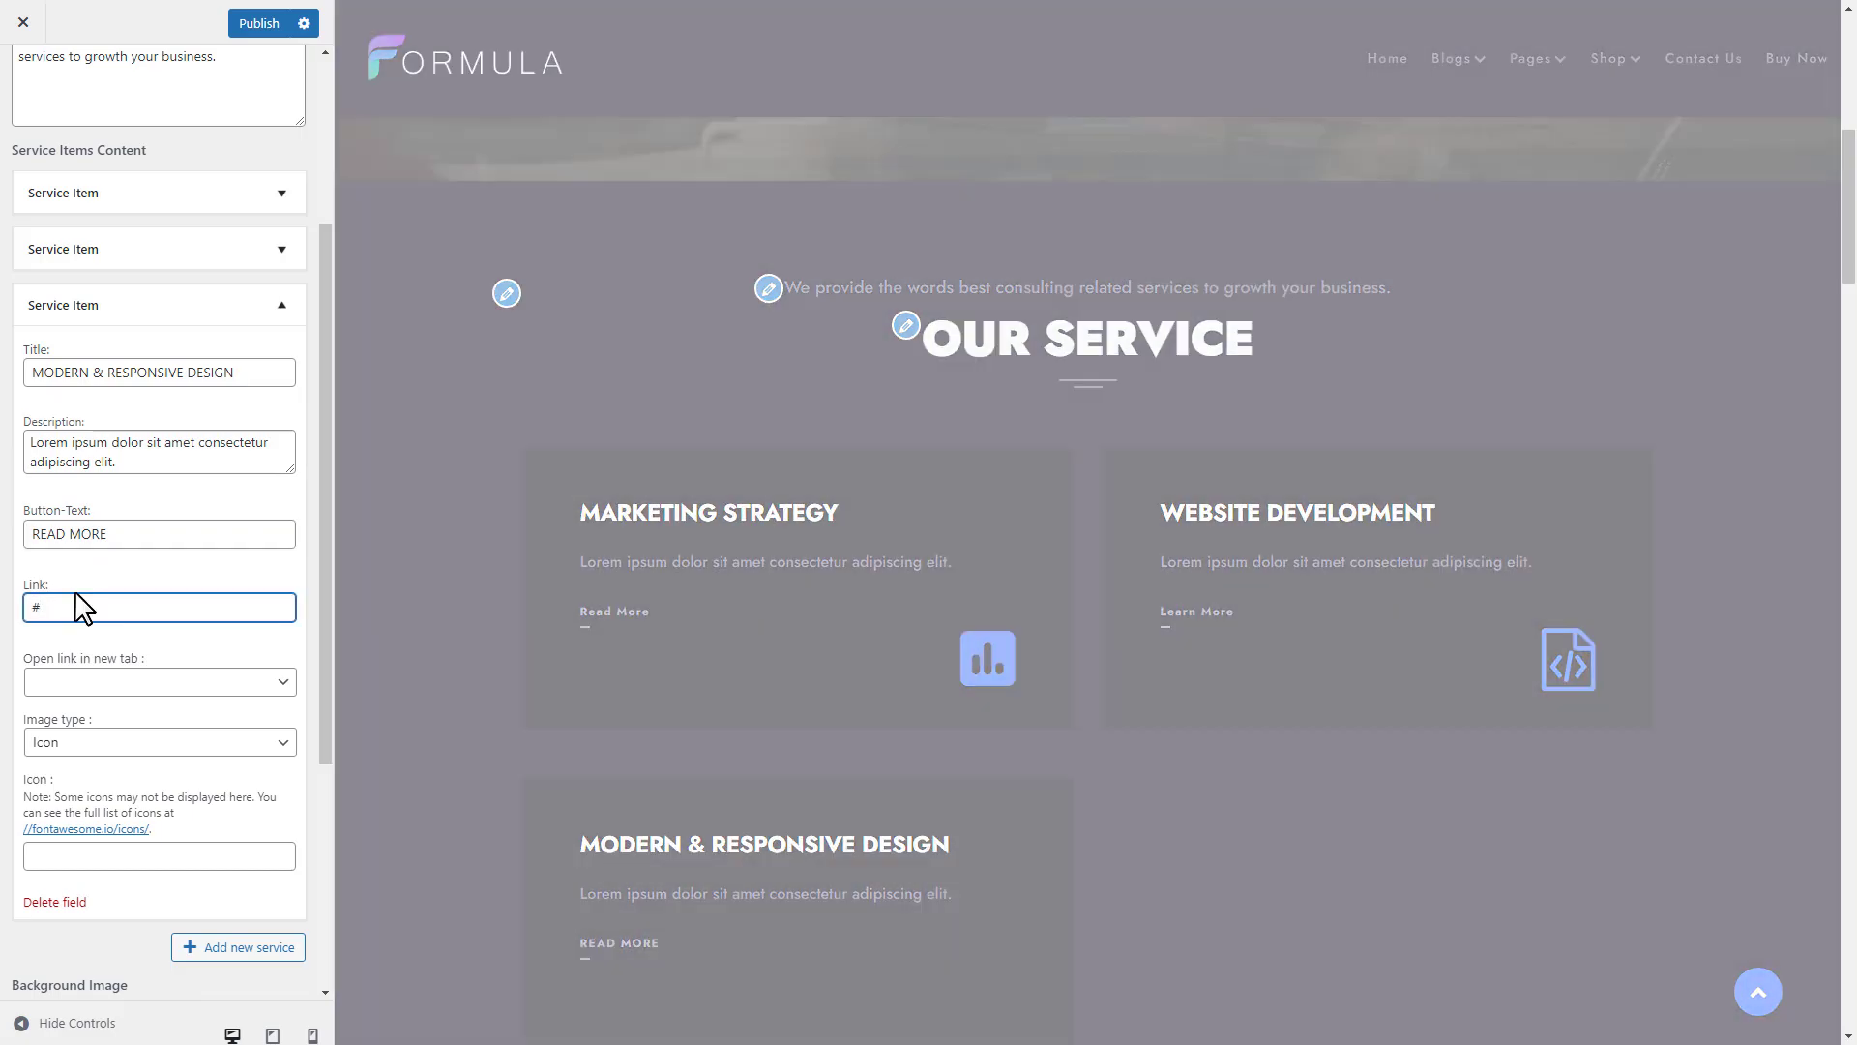
pyautogui.click(287, 684)
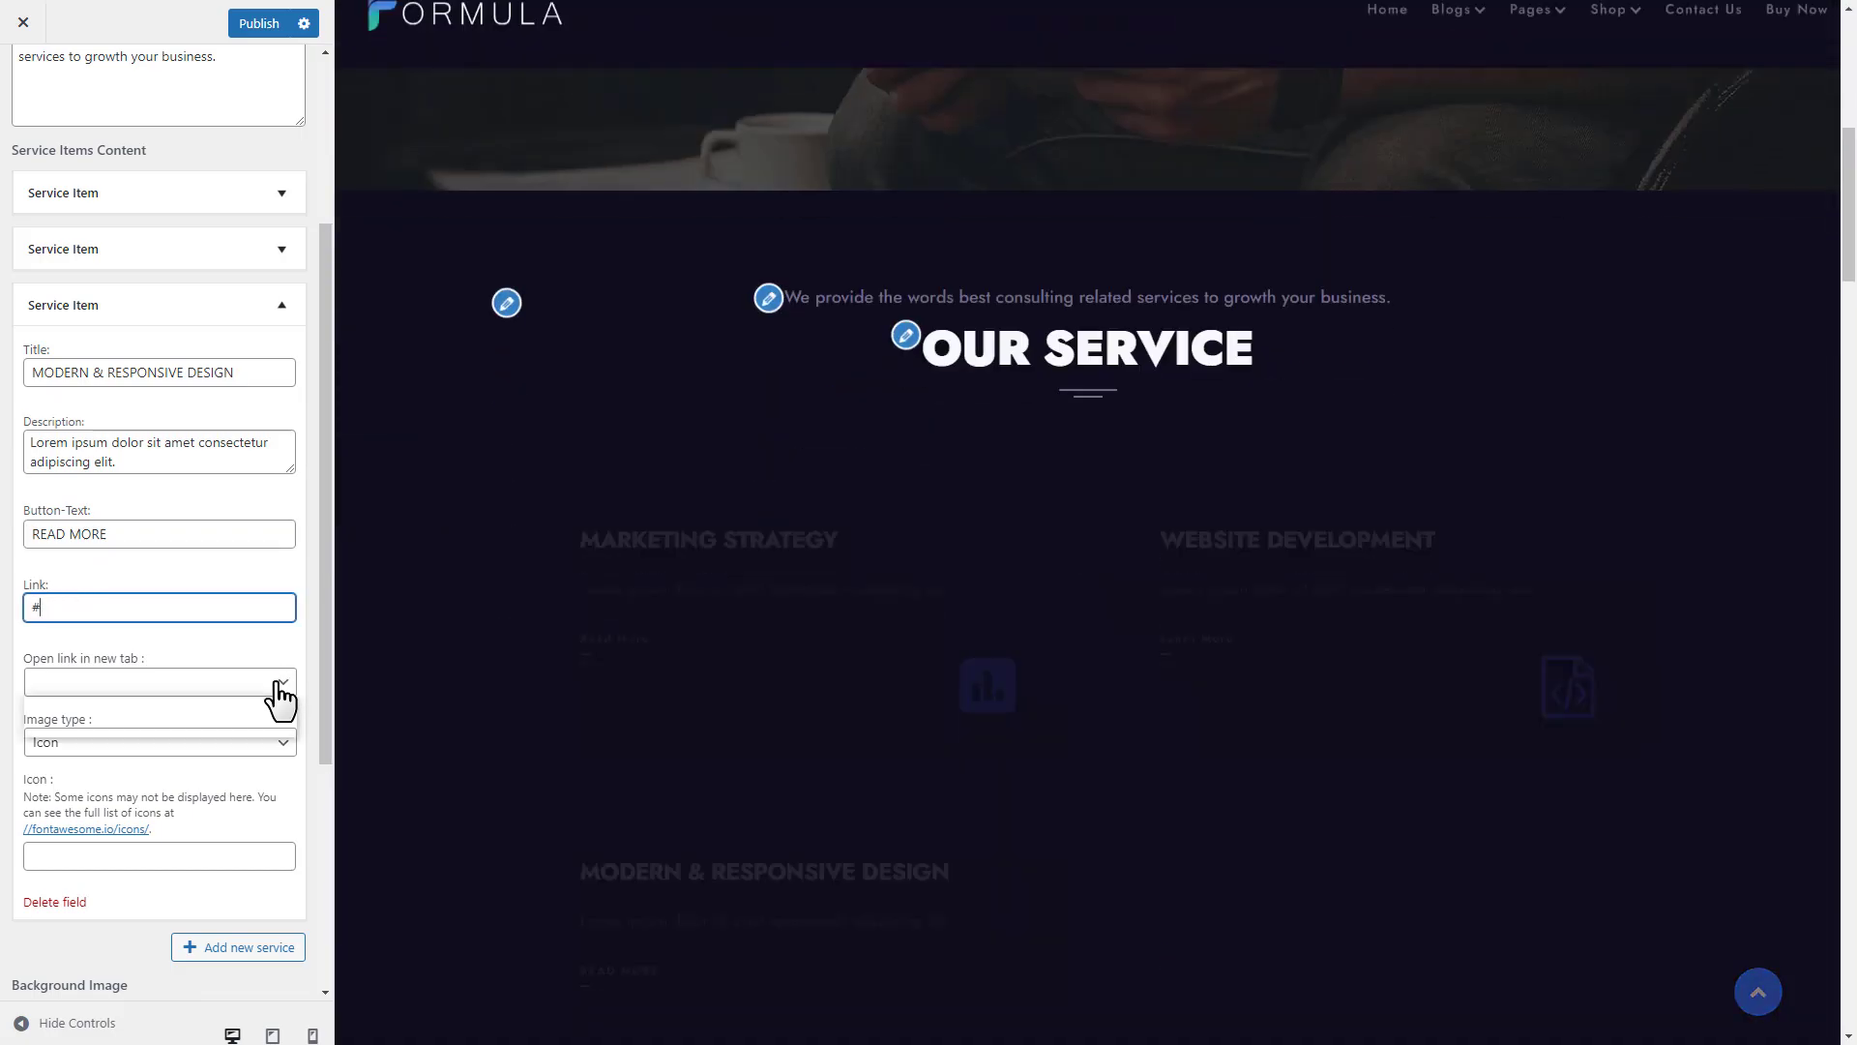
pyautogui.click(77, 728)
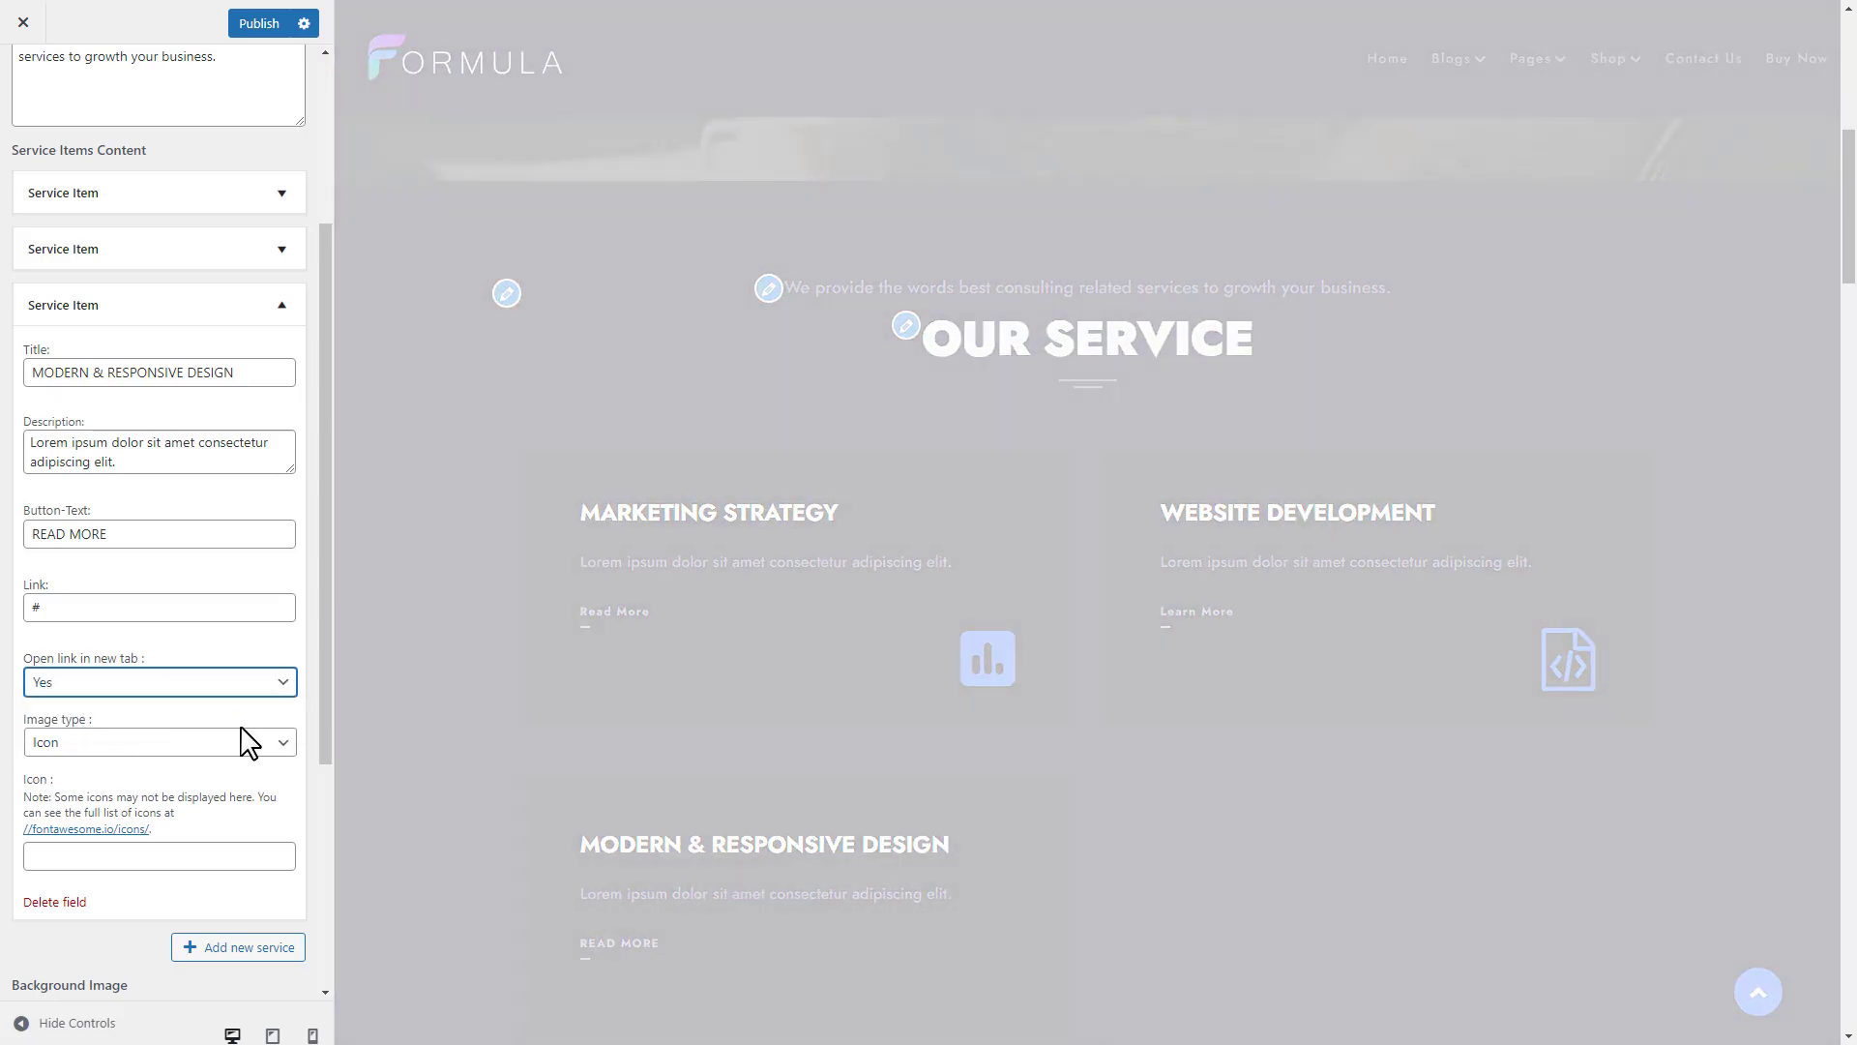
pyautogui.scroll(-2, 282, 732)
# Step: Keep Icon as the image type and choose the fa-cubes icon for the third card
pyautogui.click(285, 552)
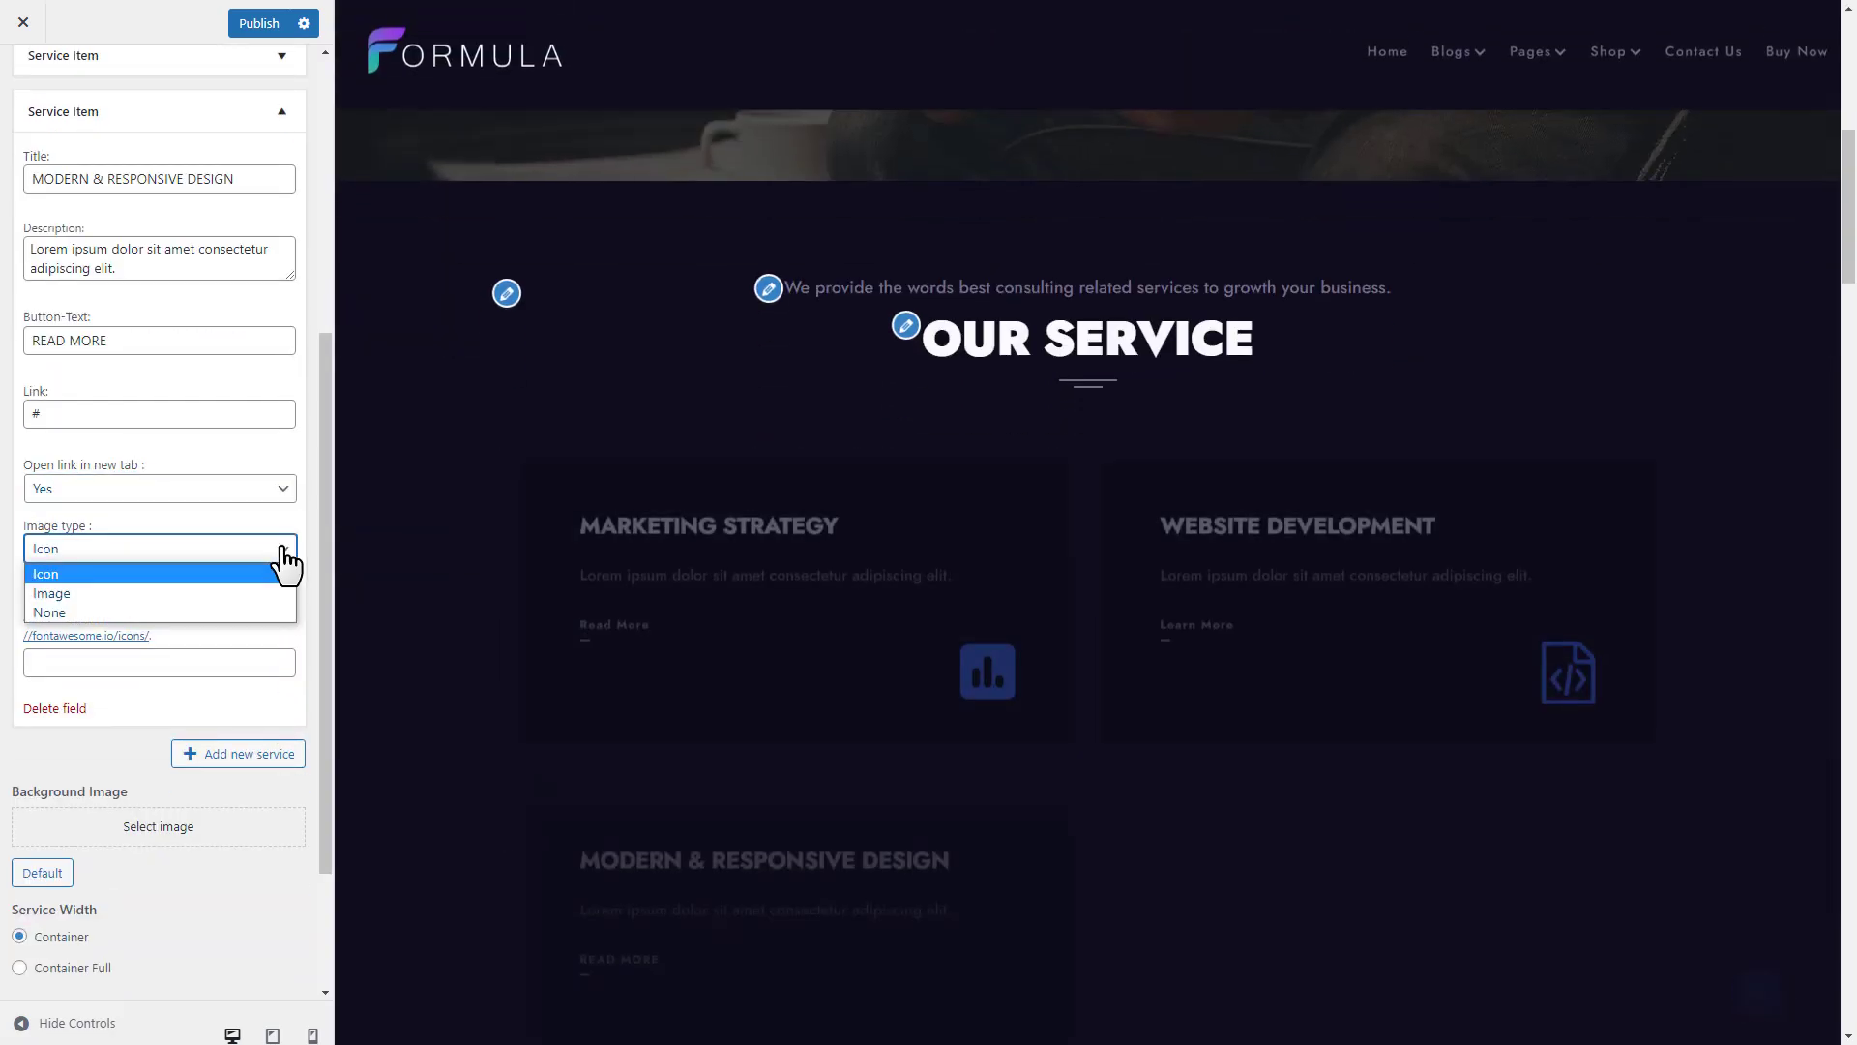
pyautogui.click(94, 576)
pyautogui.click(86, 666)
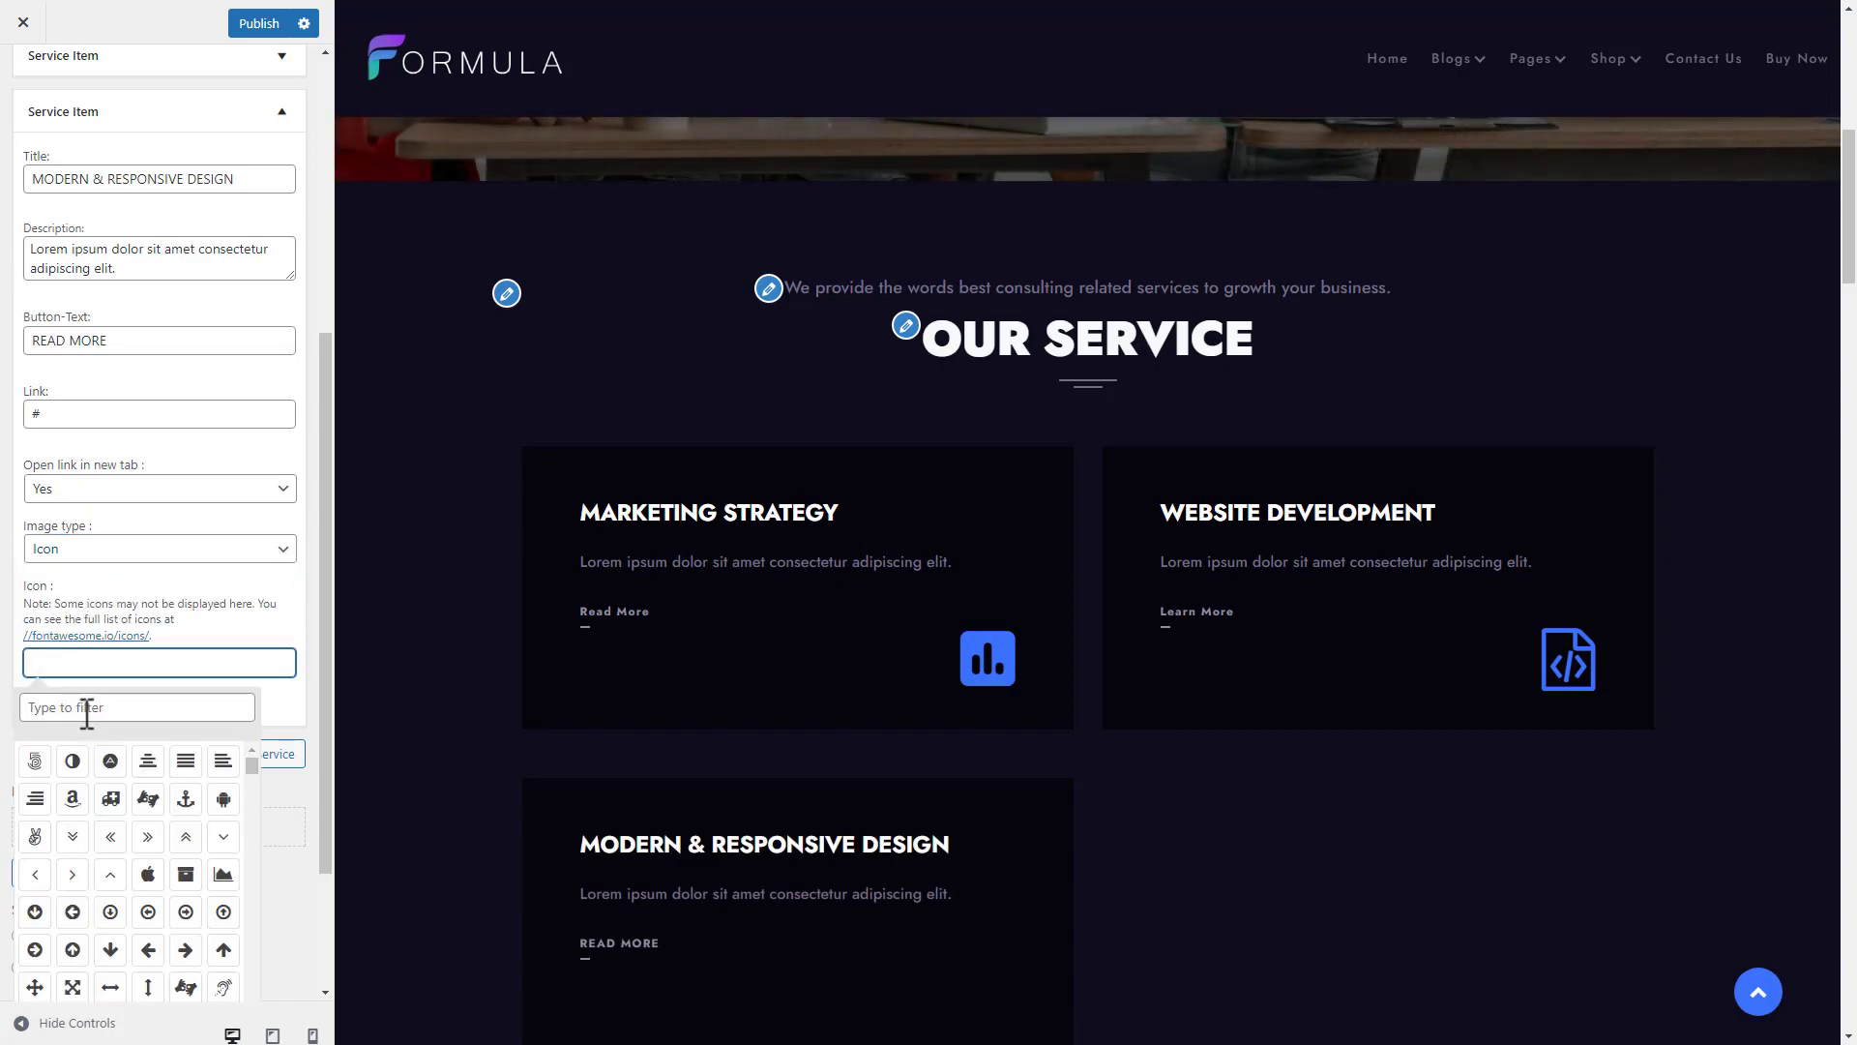
pyautogui.click(89, 707)
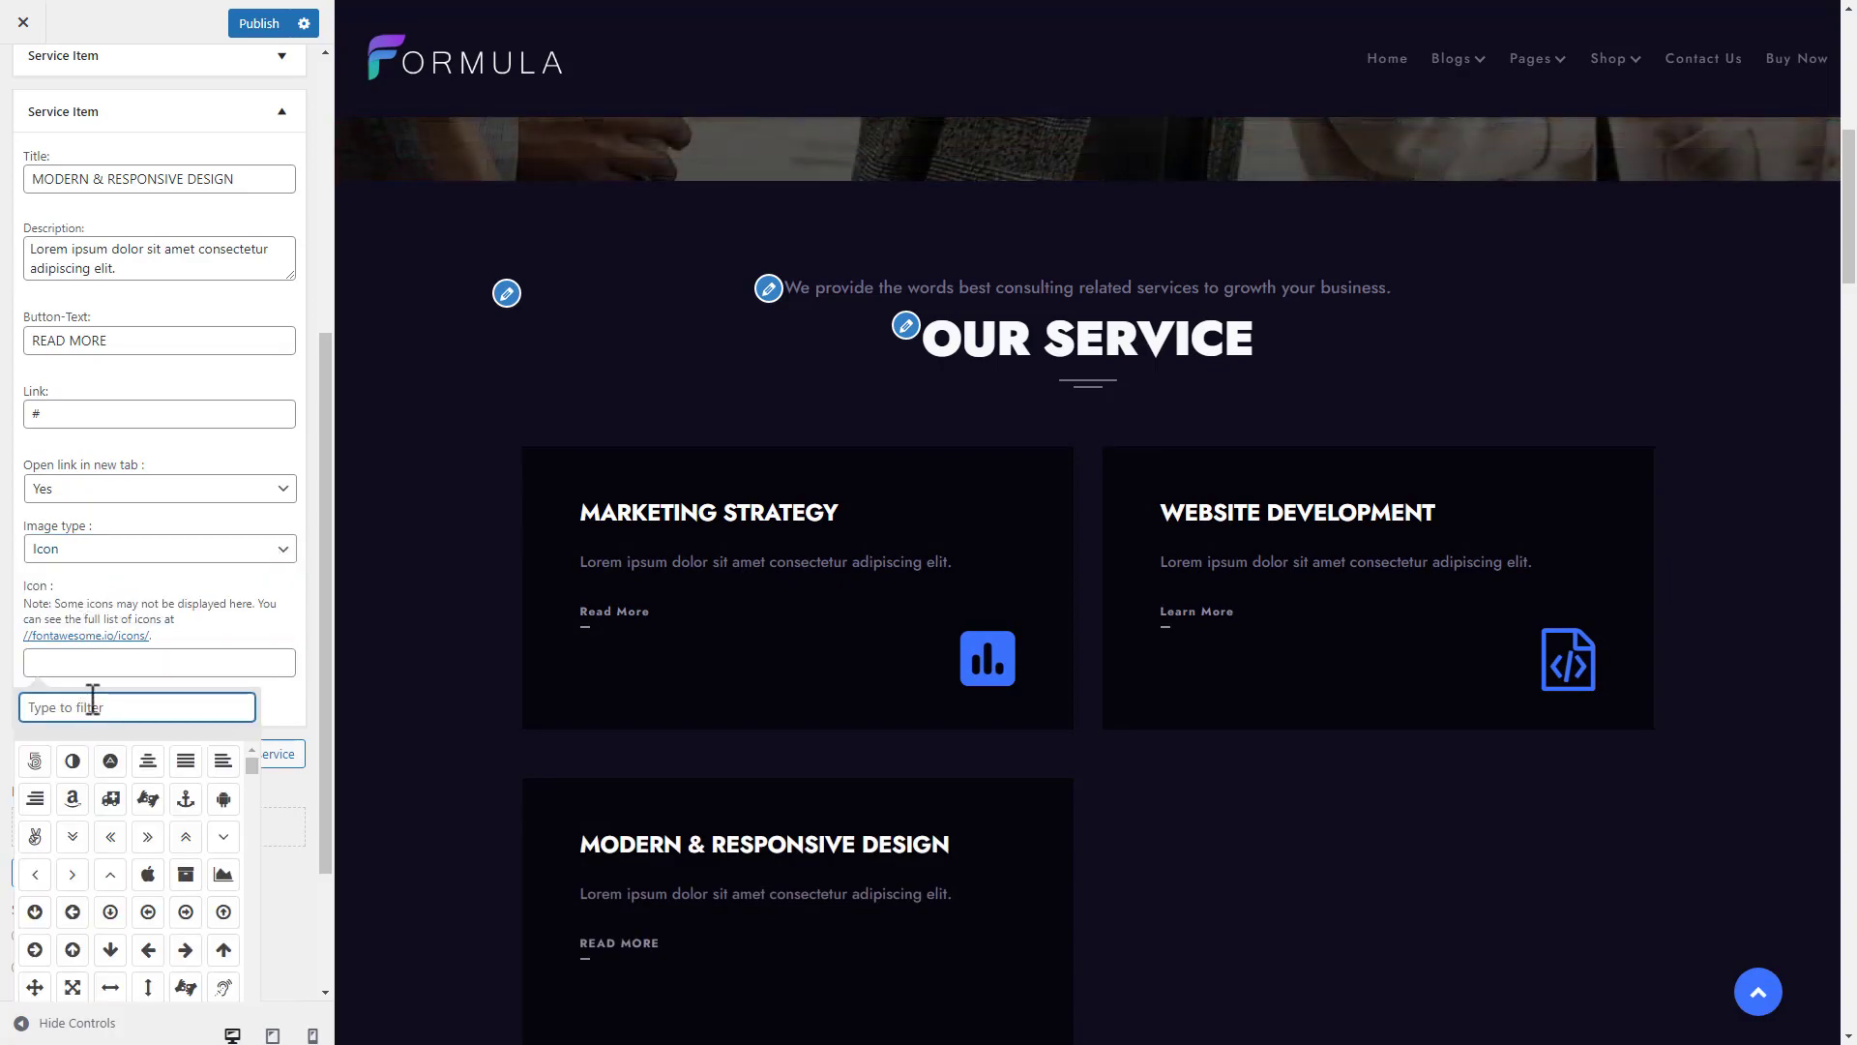
pyautogui.write('cub')
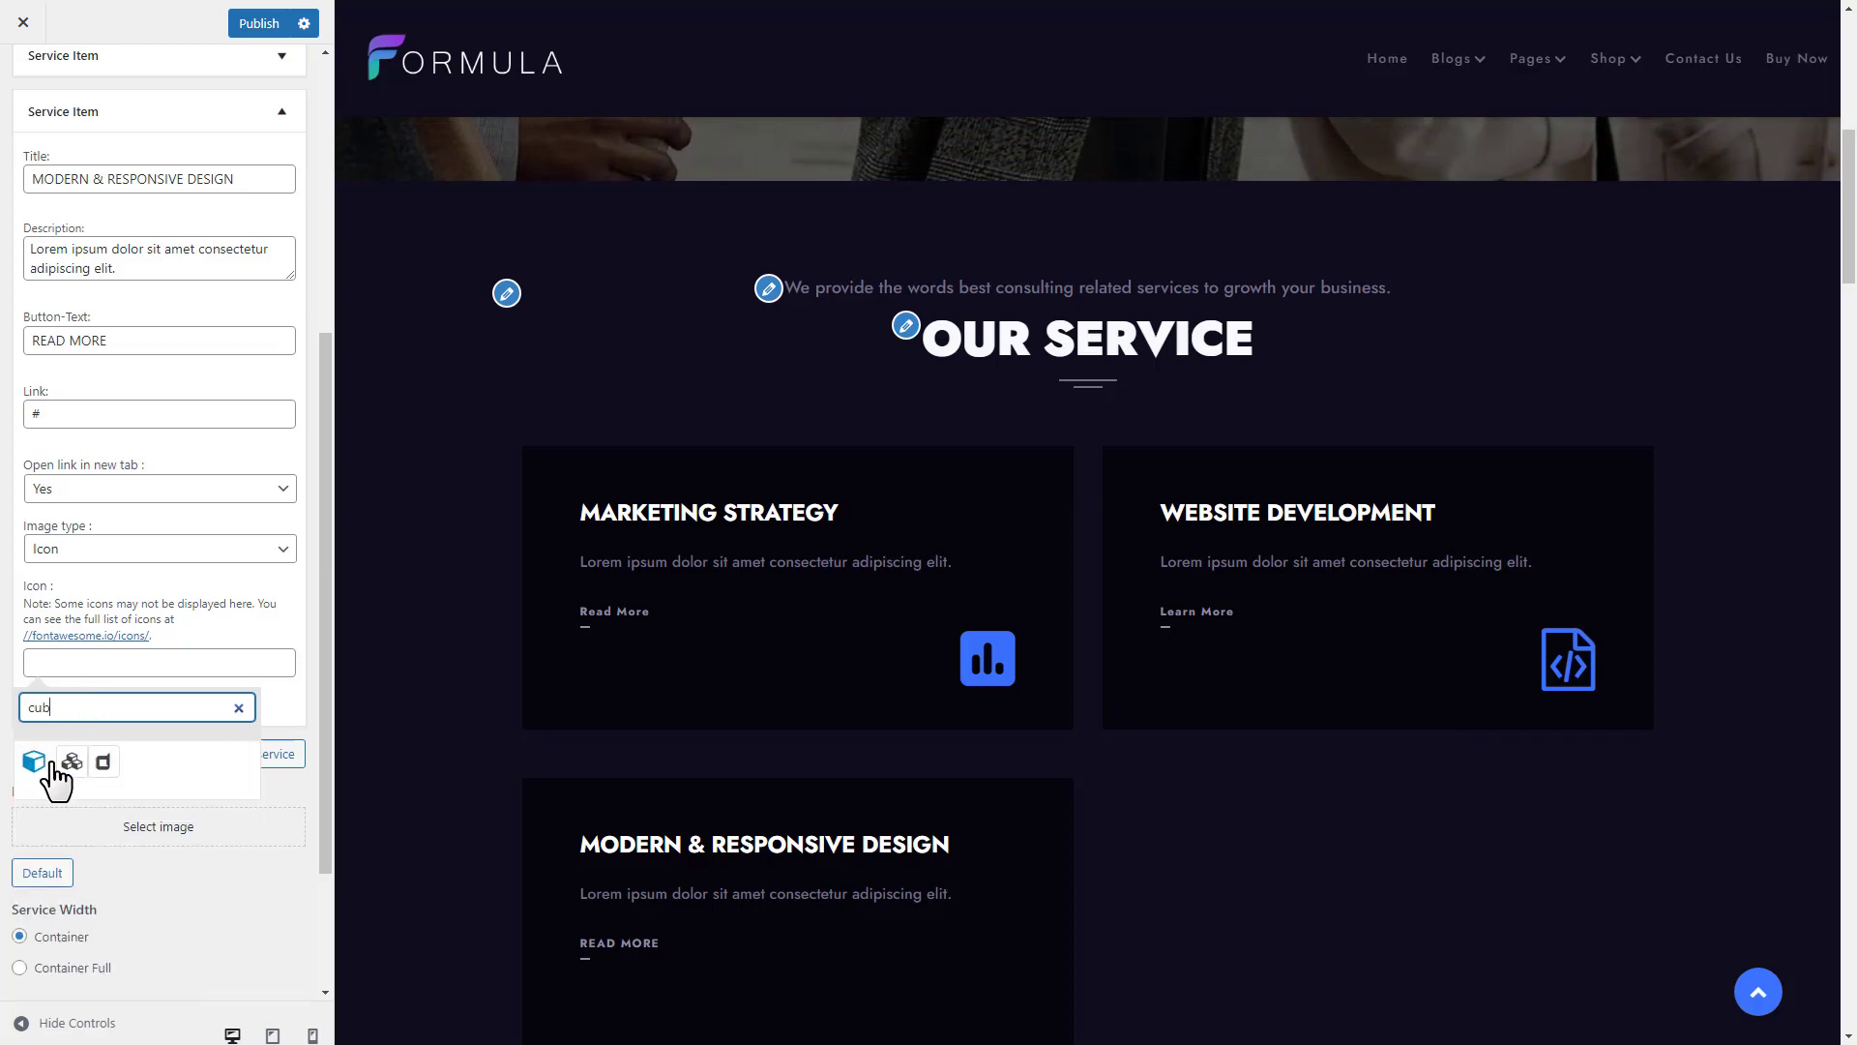
pyautogui.click(68, 763)
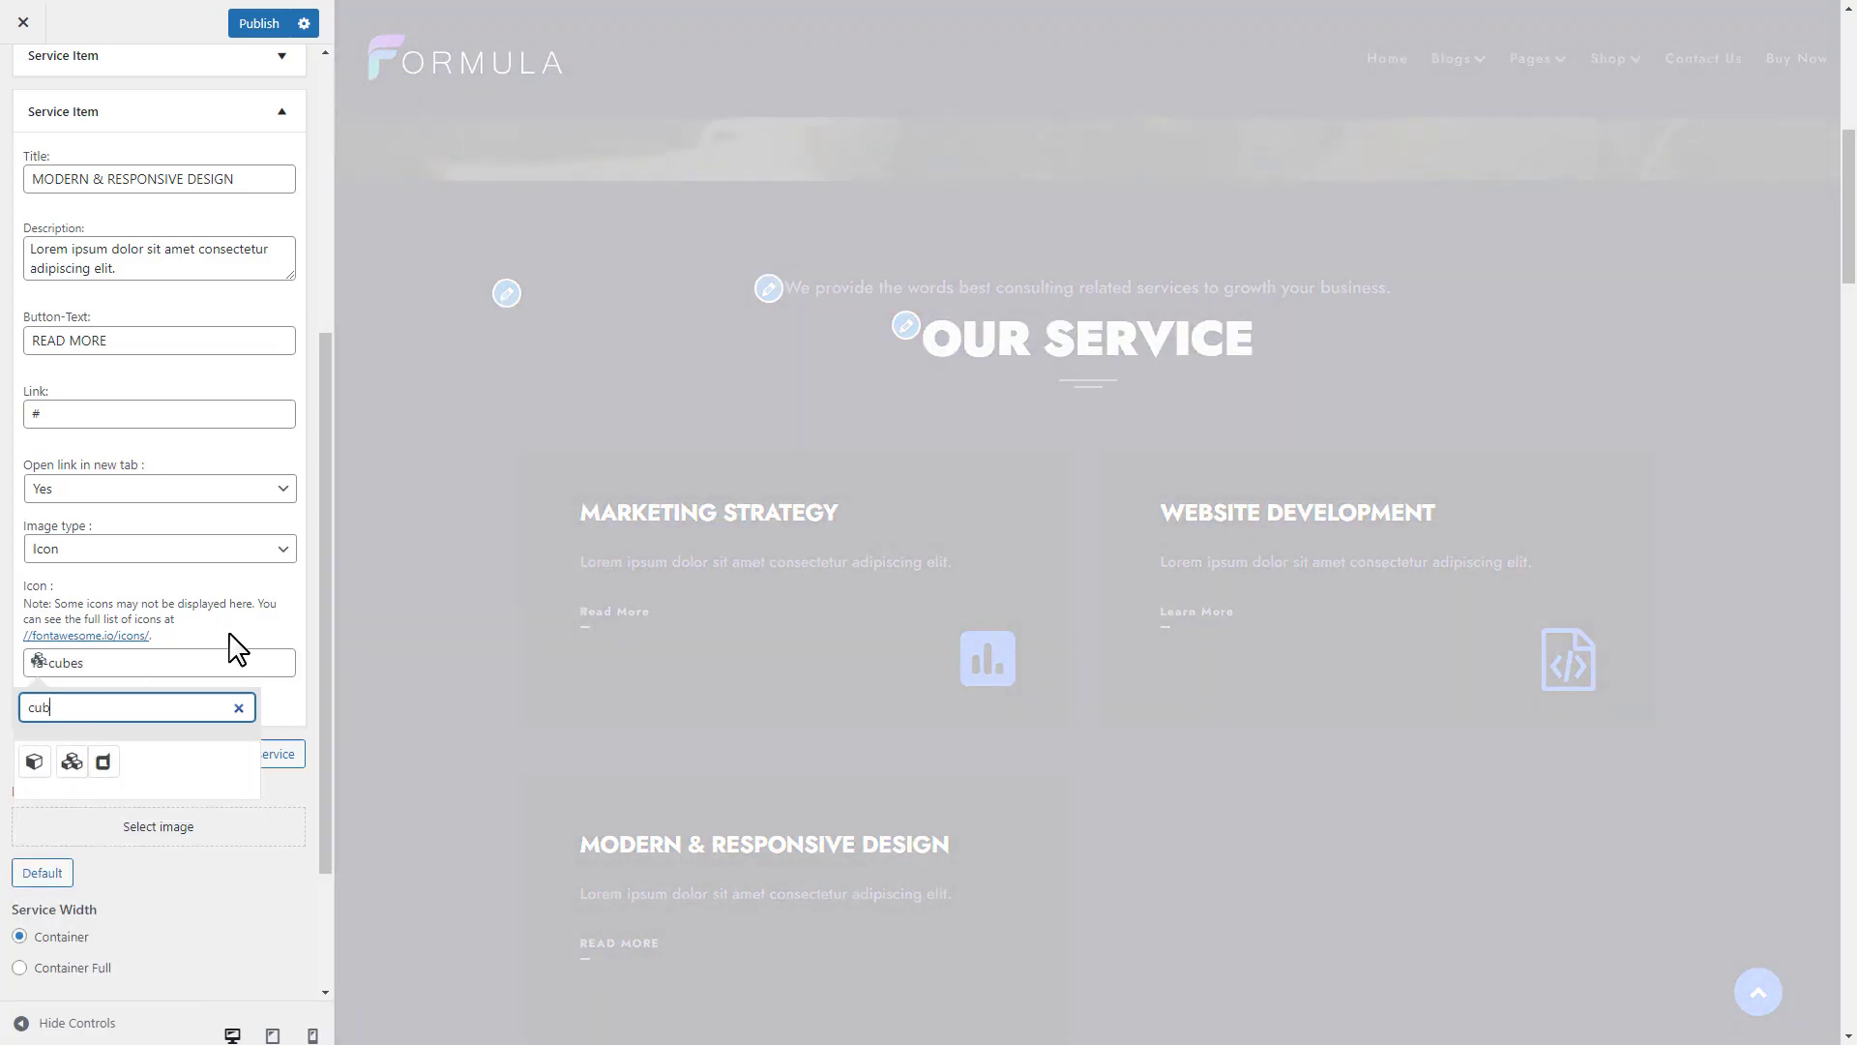
pyautogui.click(232, 648)
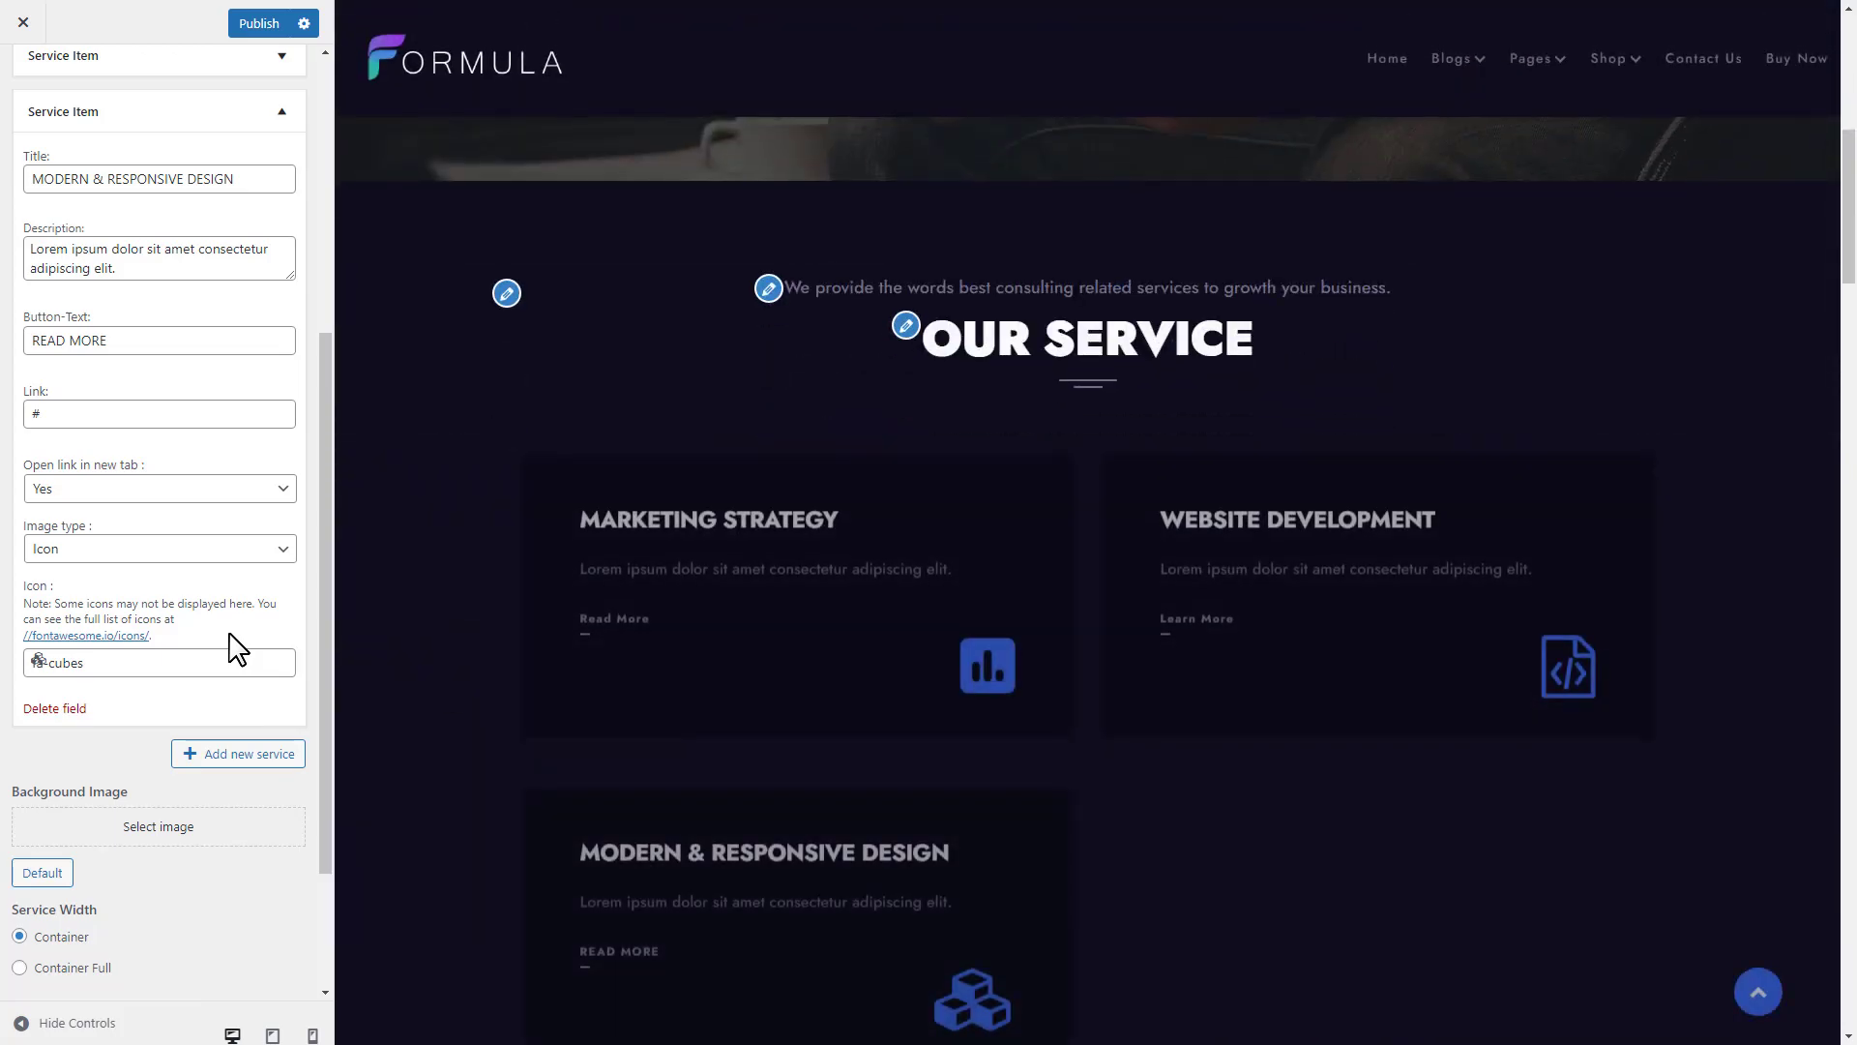
pyautogui.scroll(1, 237, 646)
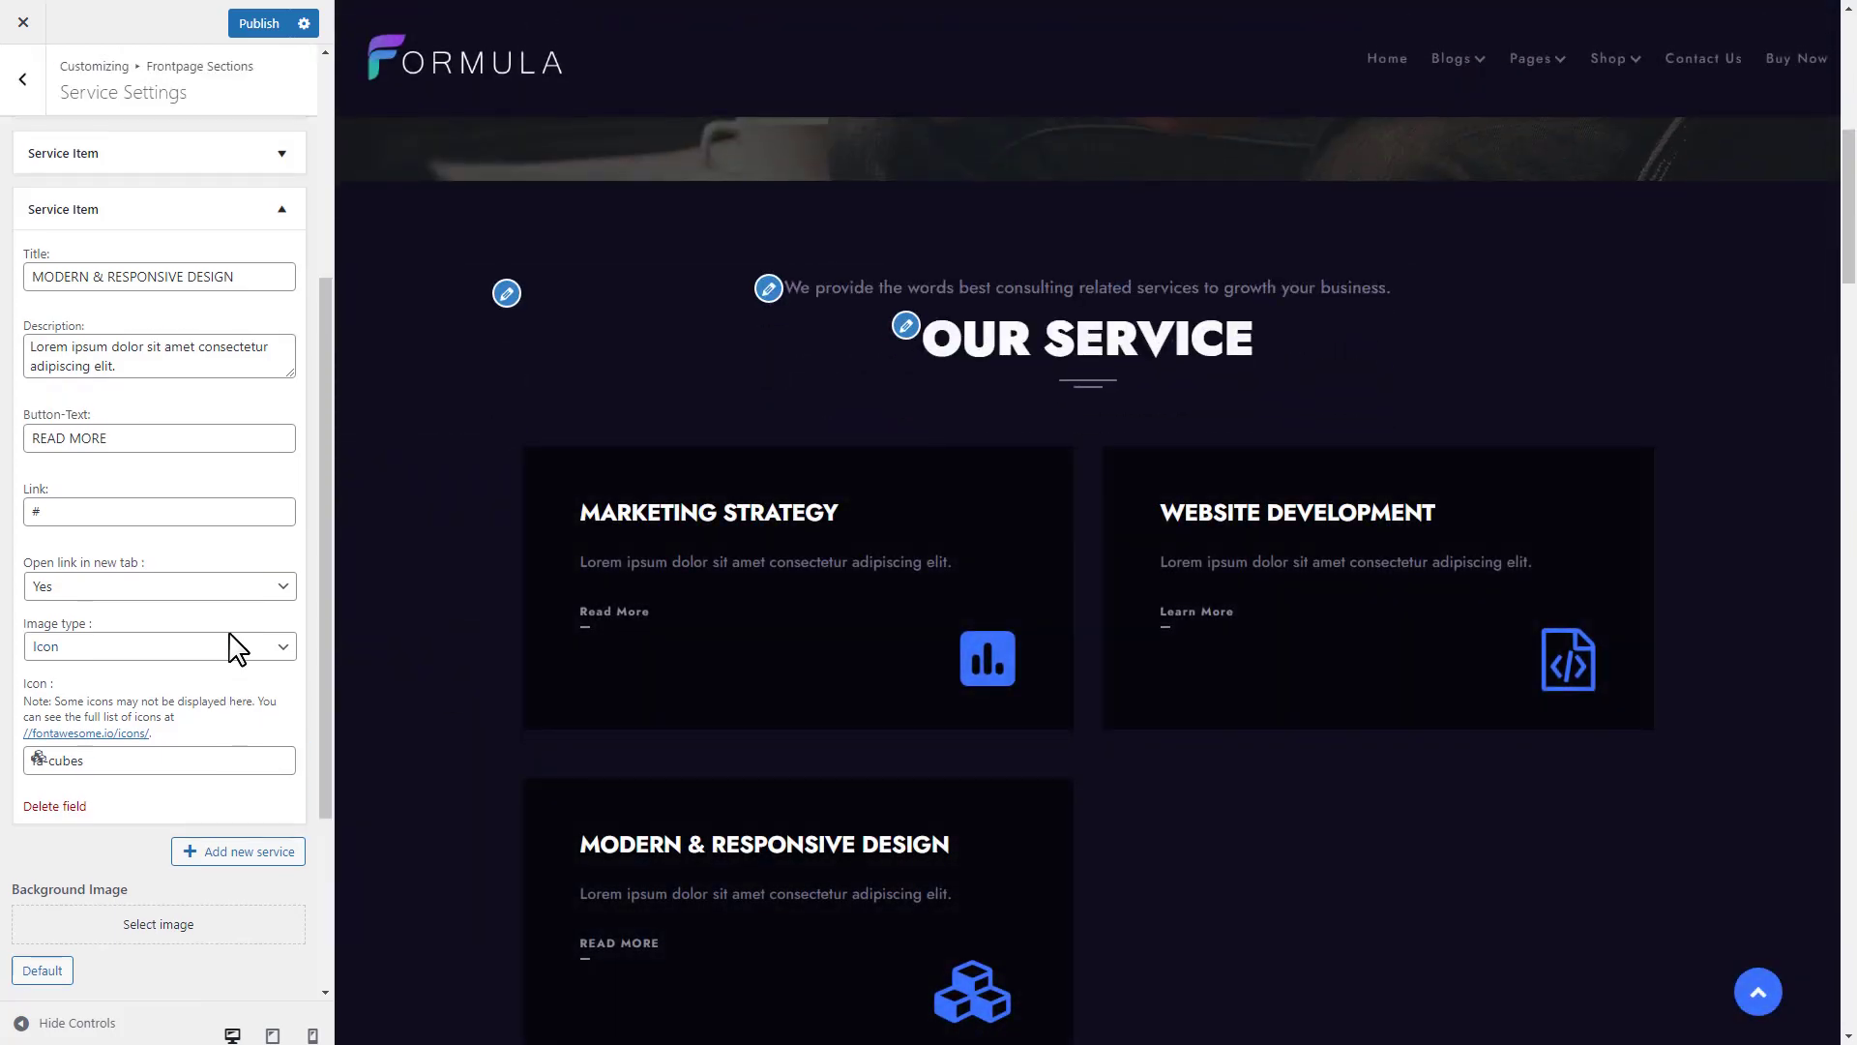
# Step: Collapse the service item and set the Google tablet photo (fgh.jpg) as the section background
pyautogui.click(170, 207)
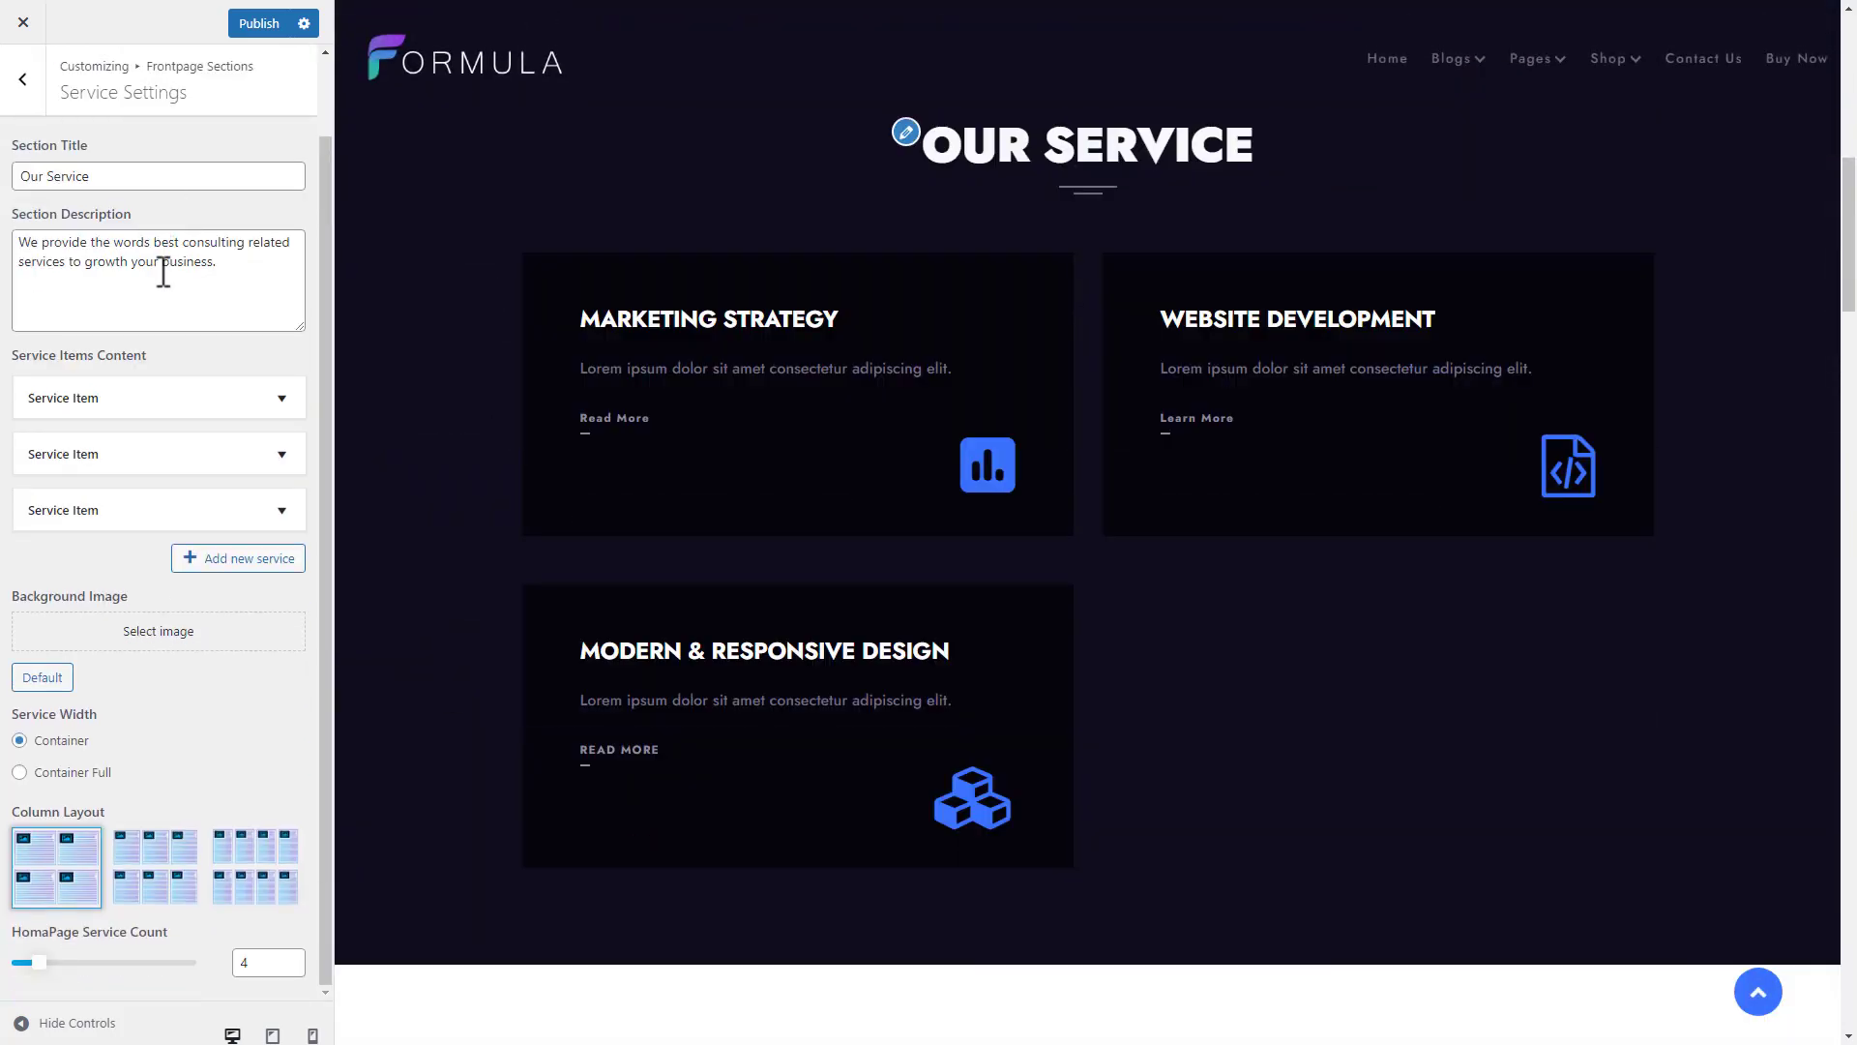
pyautogui.click(92, 633)
pyautogui.scroll(-5, 411, 537)
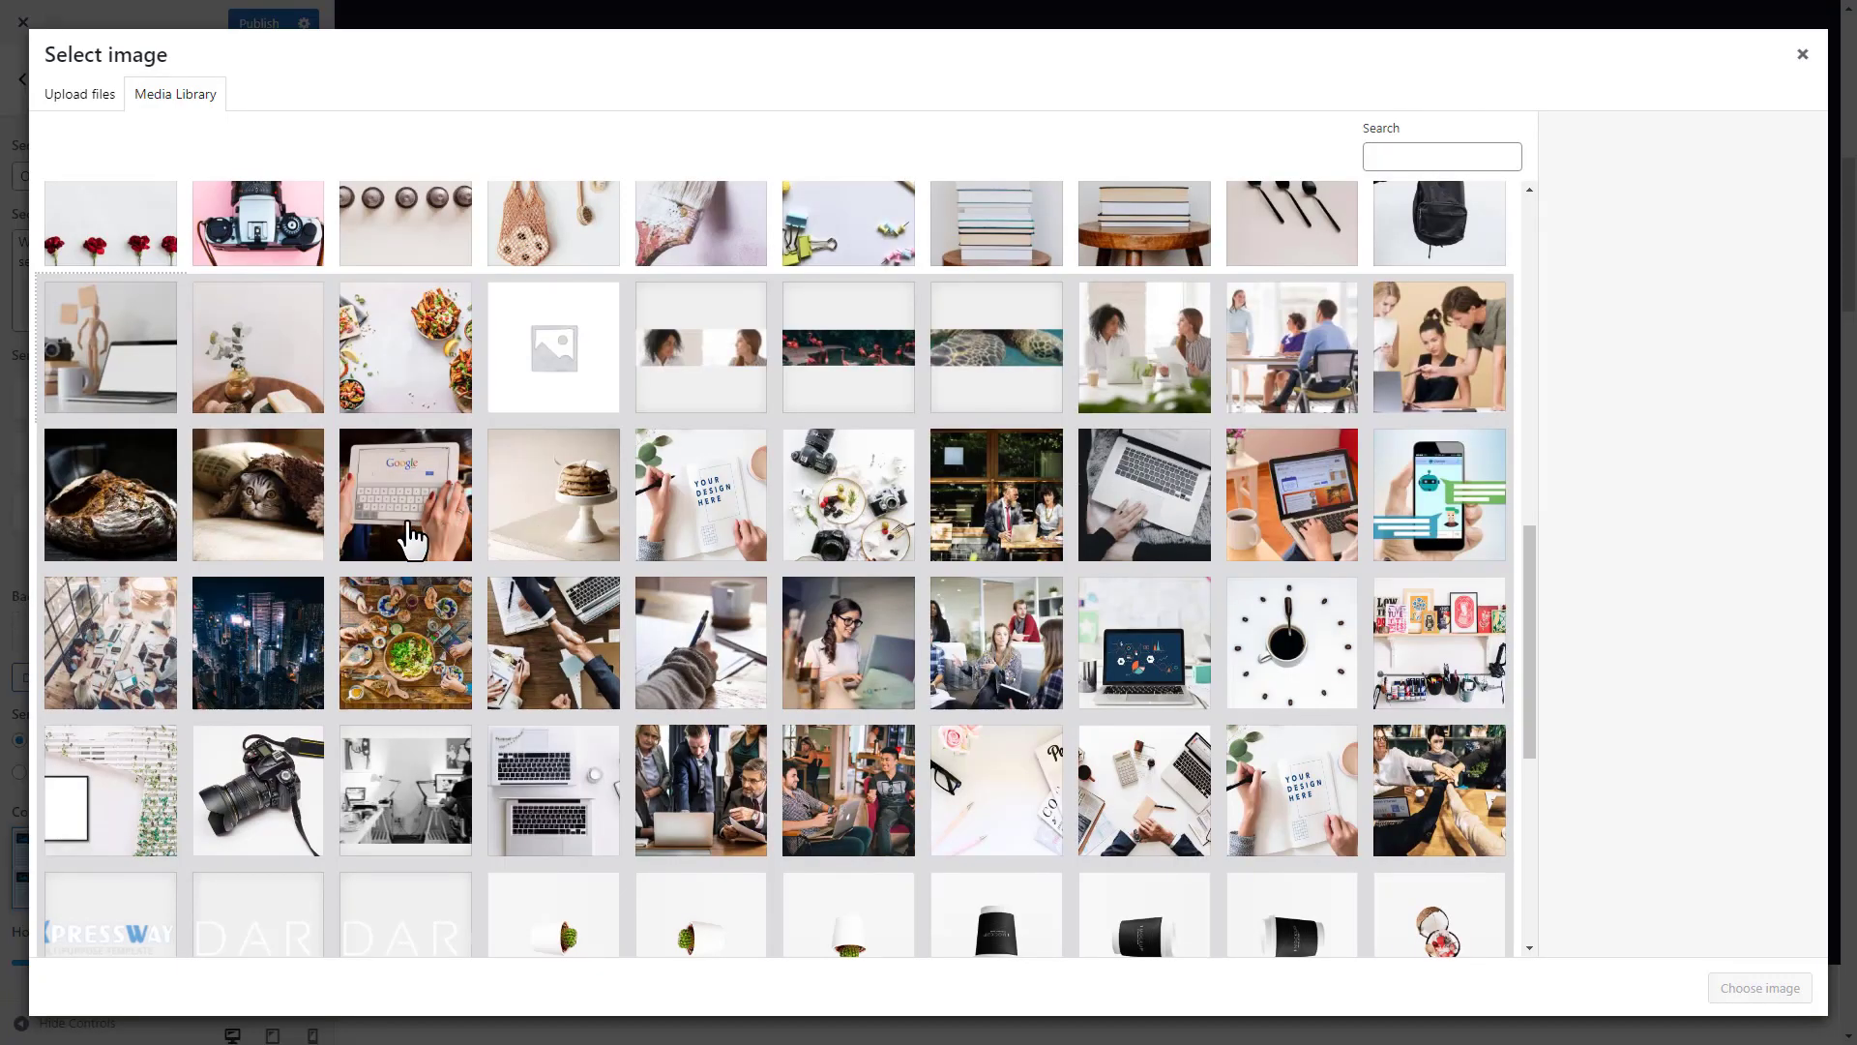
pyautogui.click(411, 536)
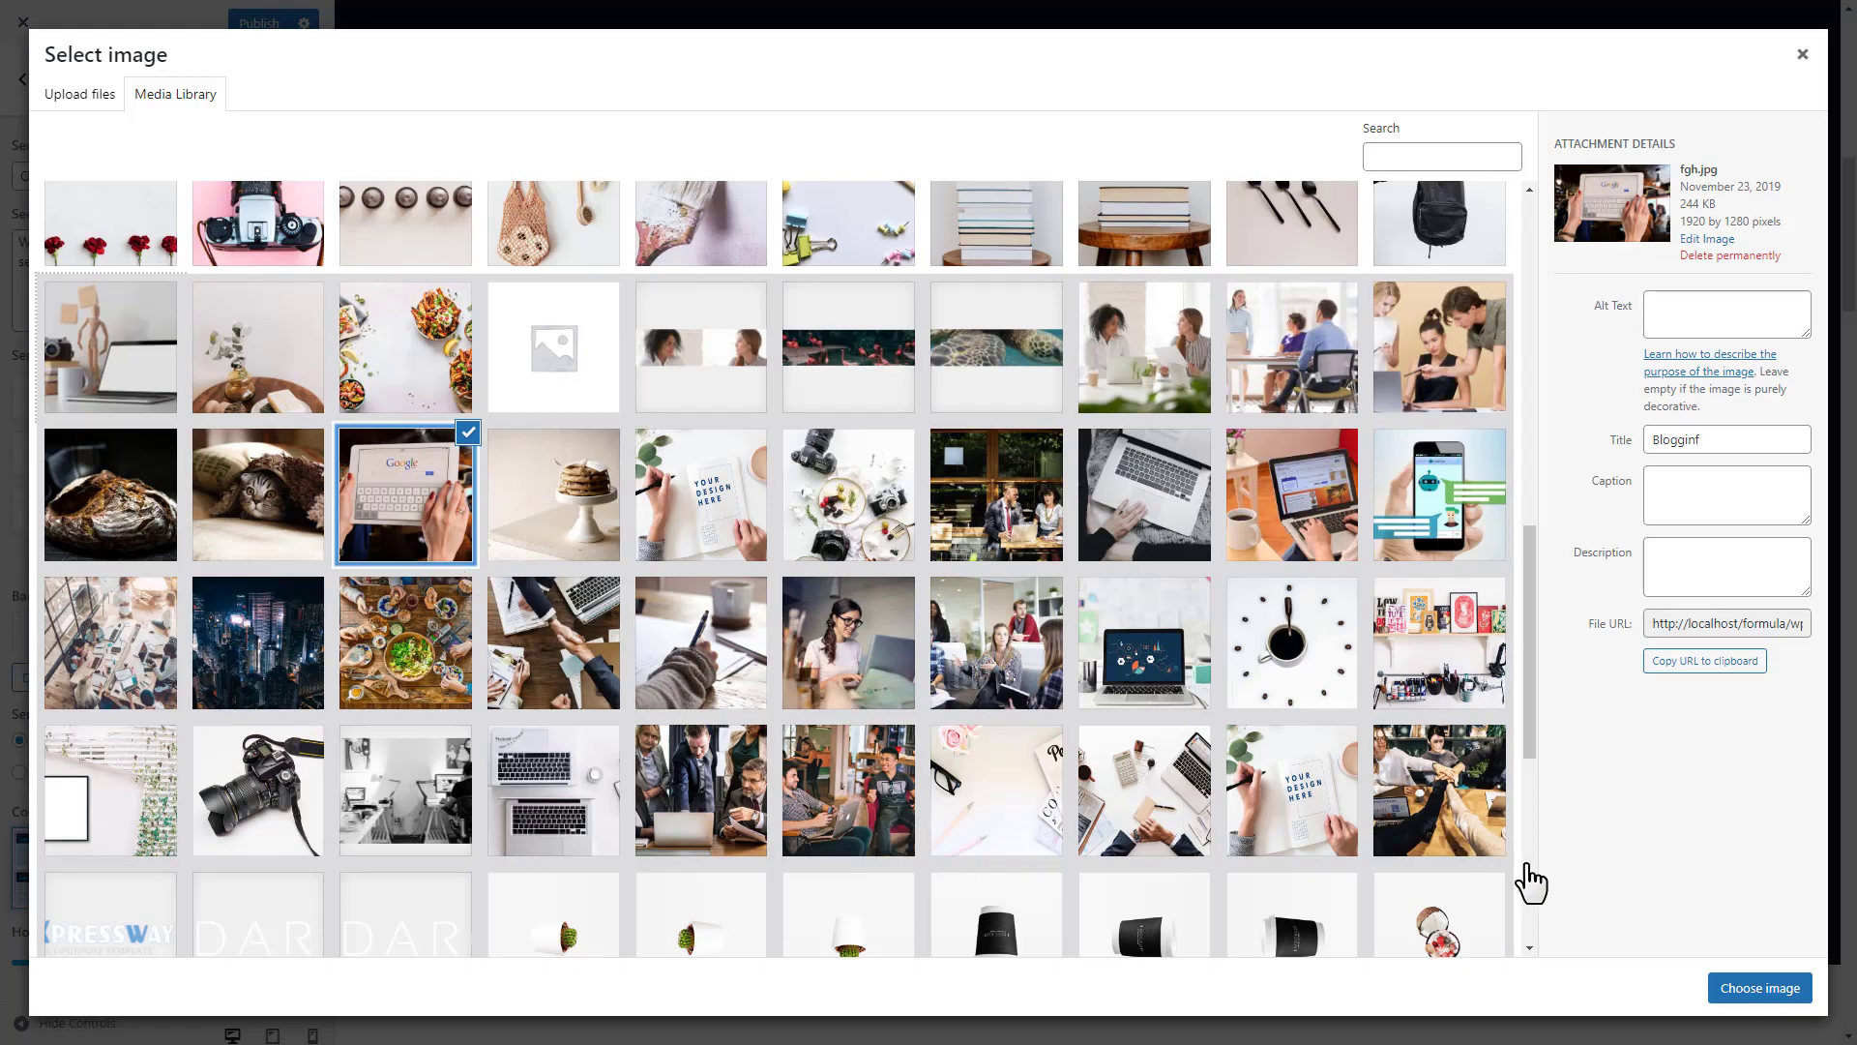
pyautogui.click(1741, 985)
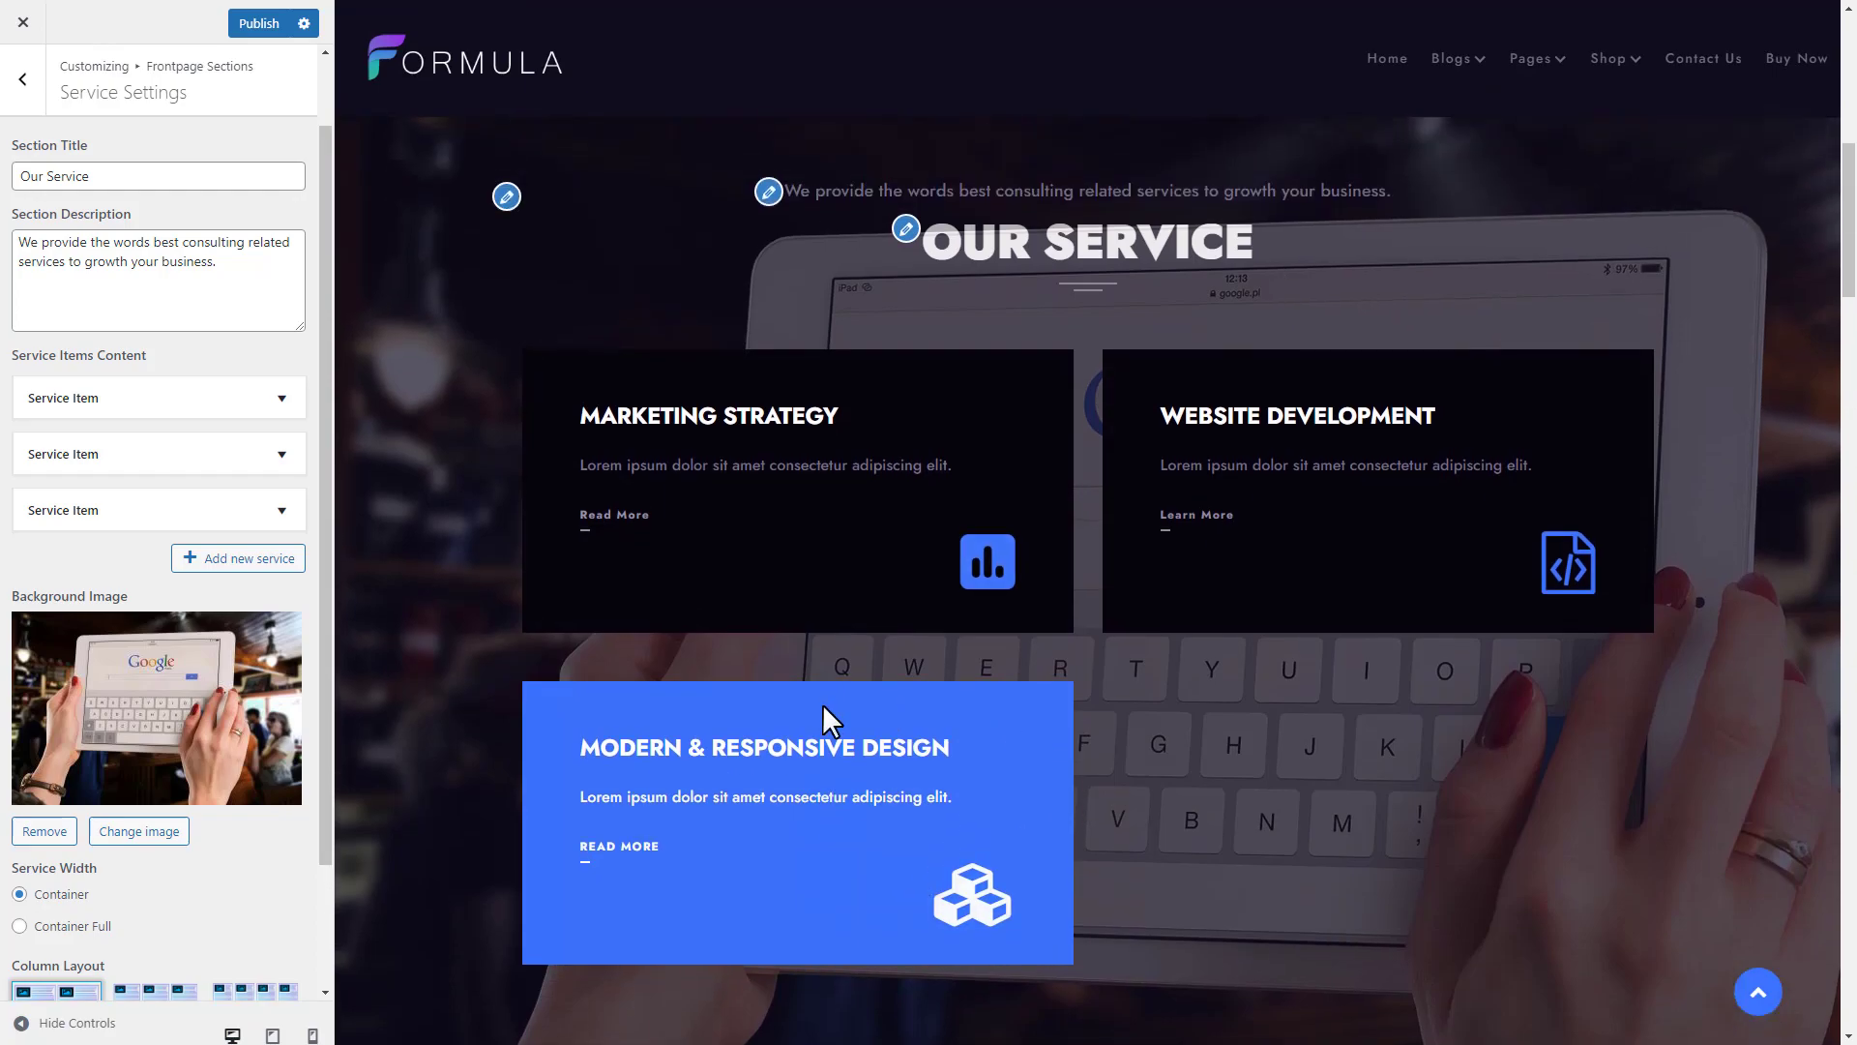
pyautogui.scroll(-2, 189, 624)
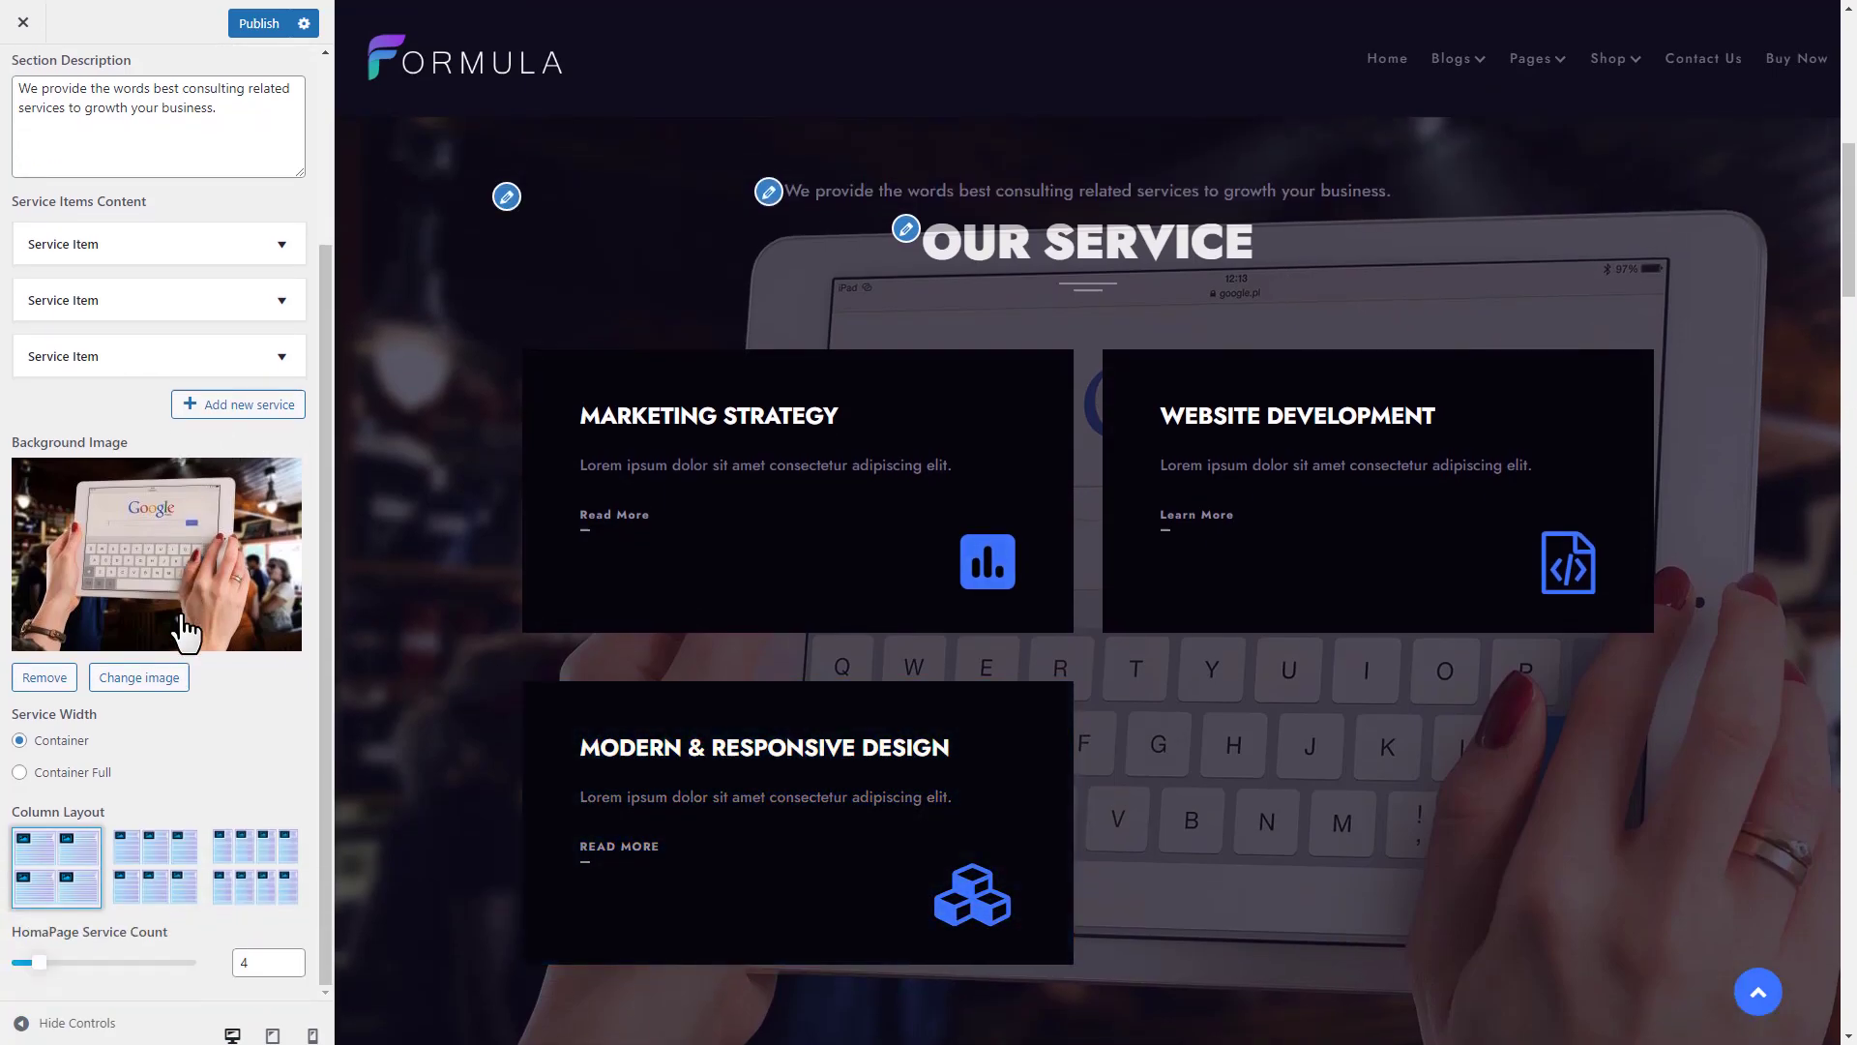
# Step: Set Service Width to Full, pick the three-column layout, and set the homepage service count to 4
pyautogui.click(20, 772)
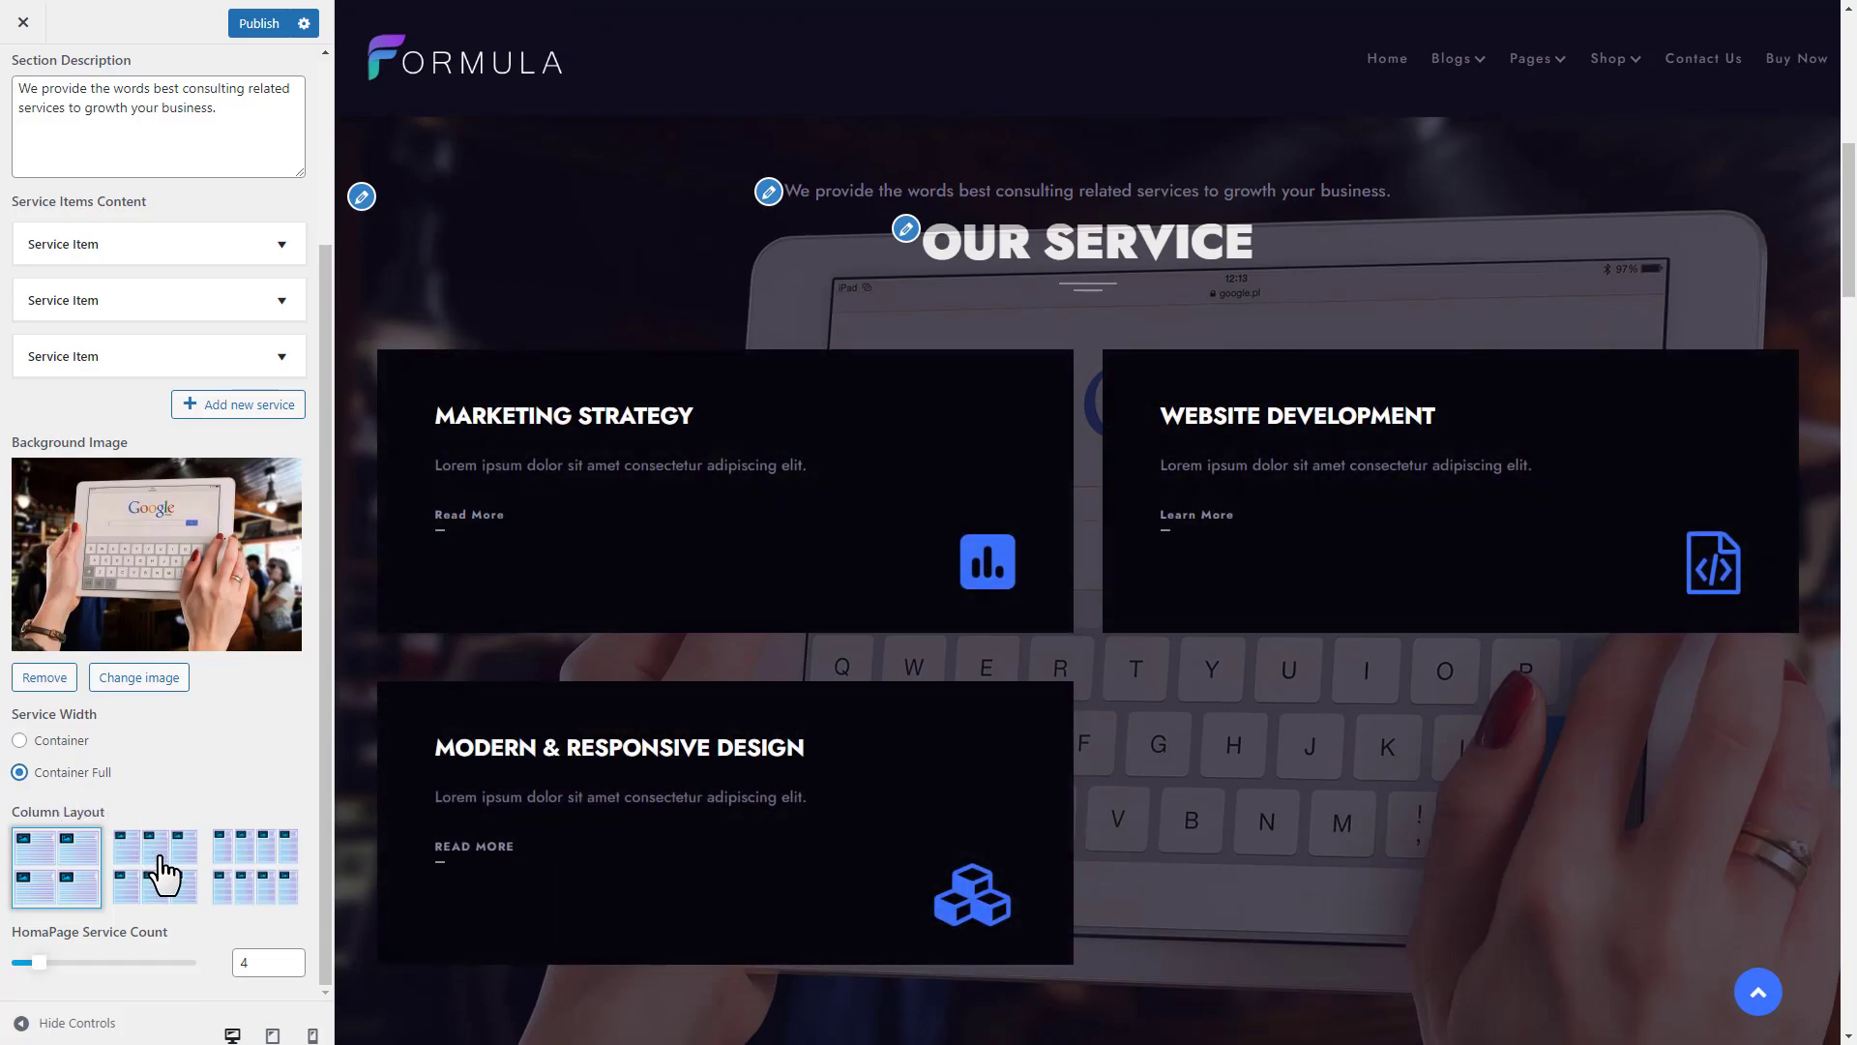
pyautogui.click(164, 874)
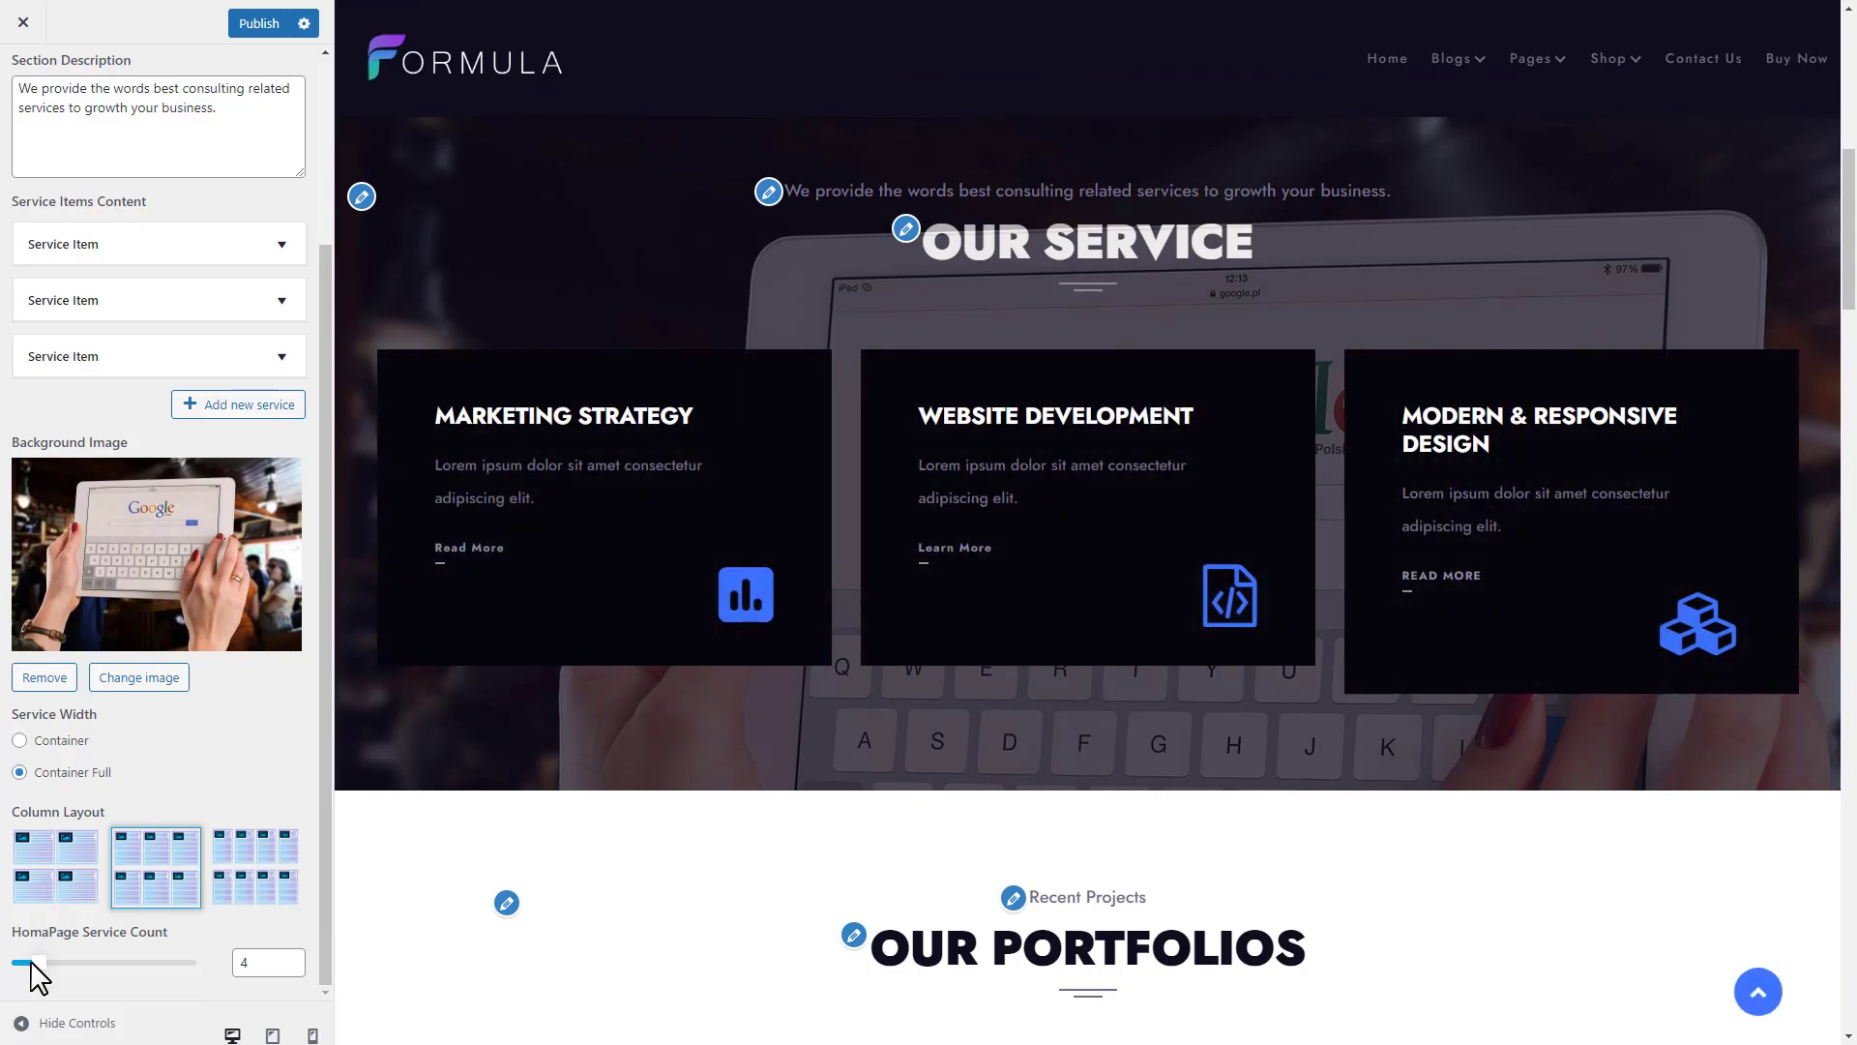
pyautogui.moveTo(24, 963); pyautogui.dragTo(18, 963)
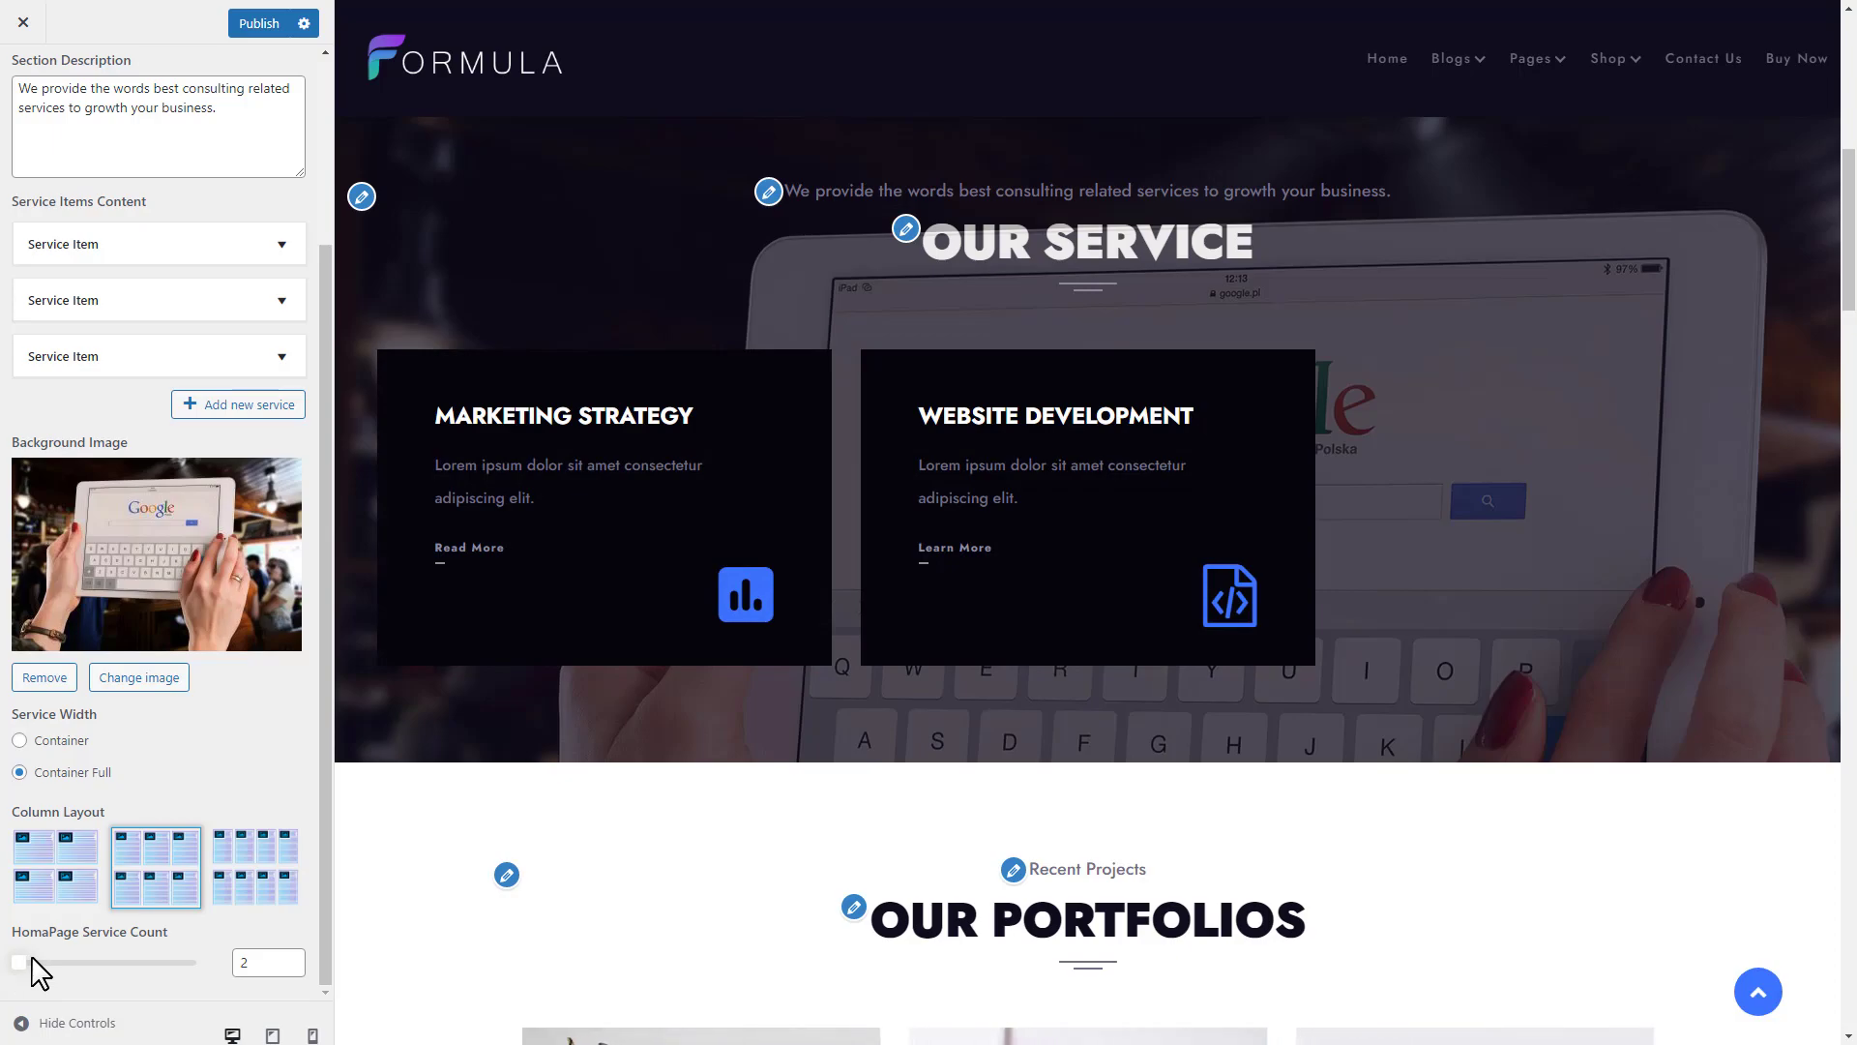
pyautogui.click(32, 962)
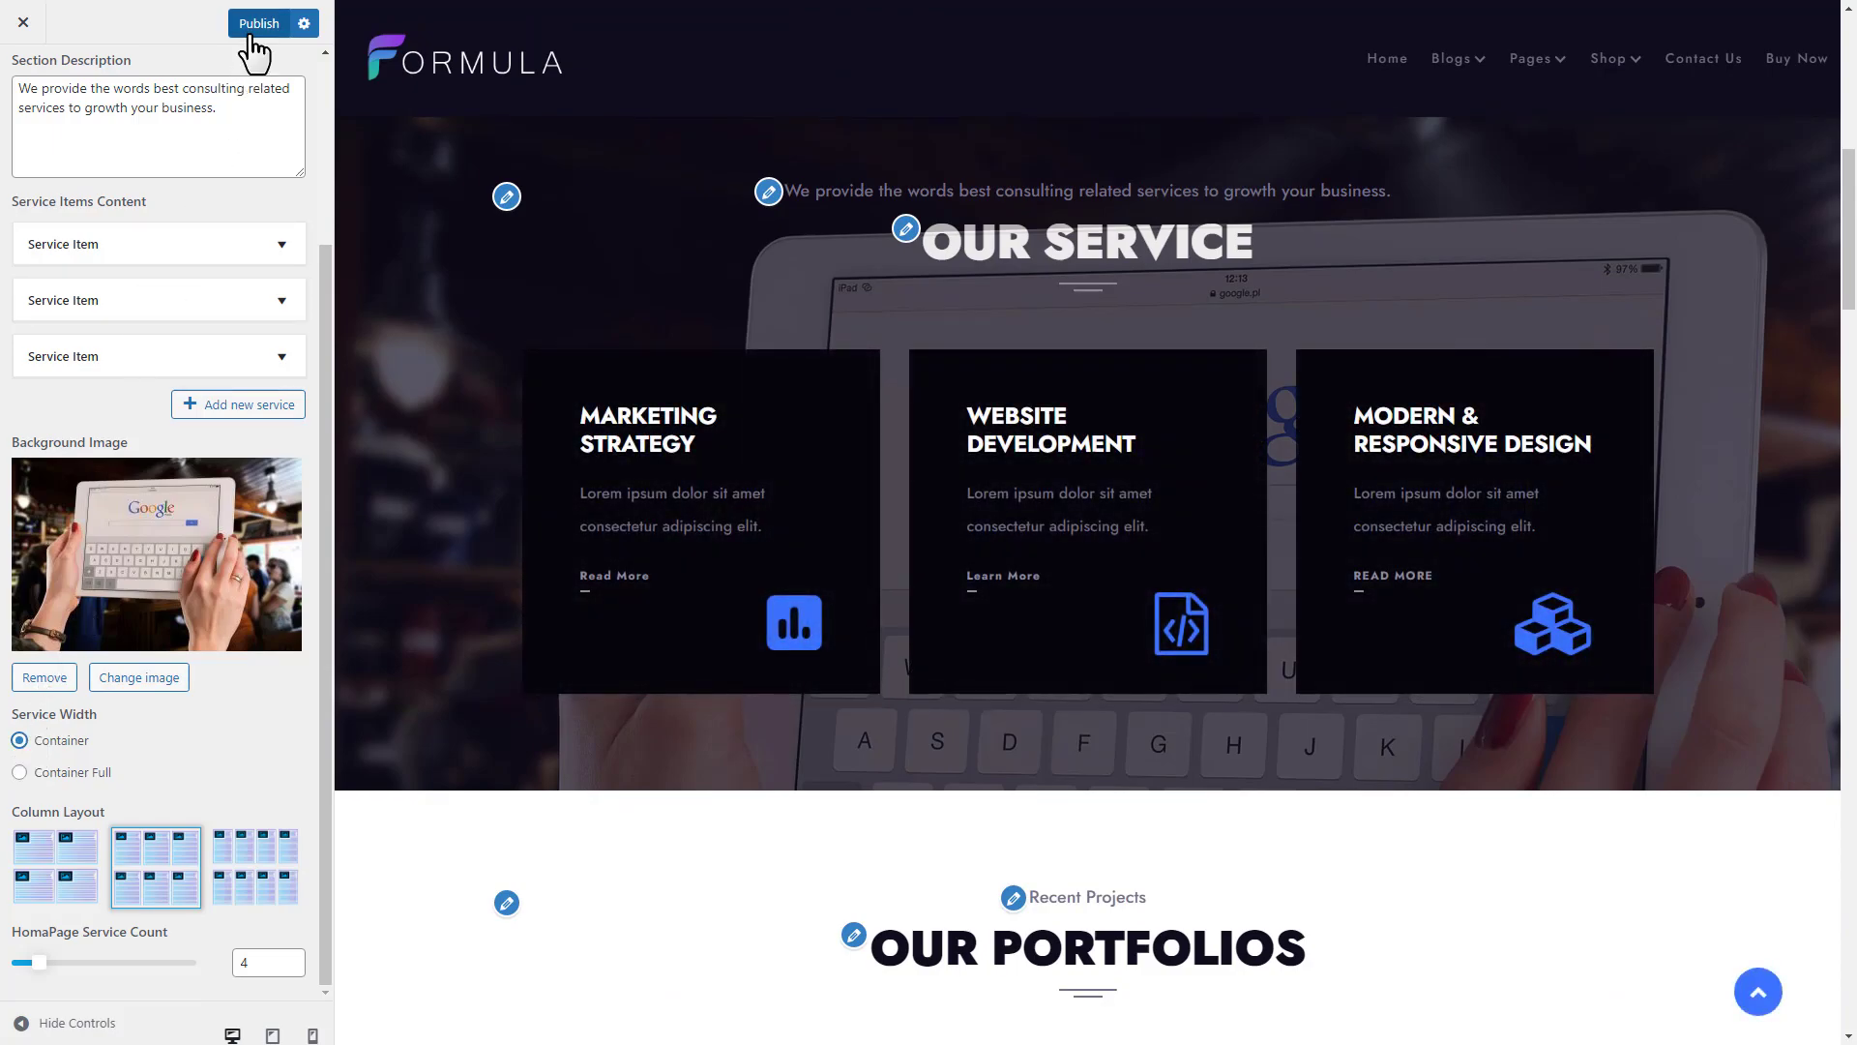
# Step: Publish the changes, exit the Customizer, and scroll the live homepage to the Our Service section
pyautogui.click(255, 46)
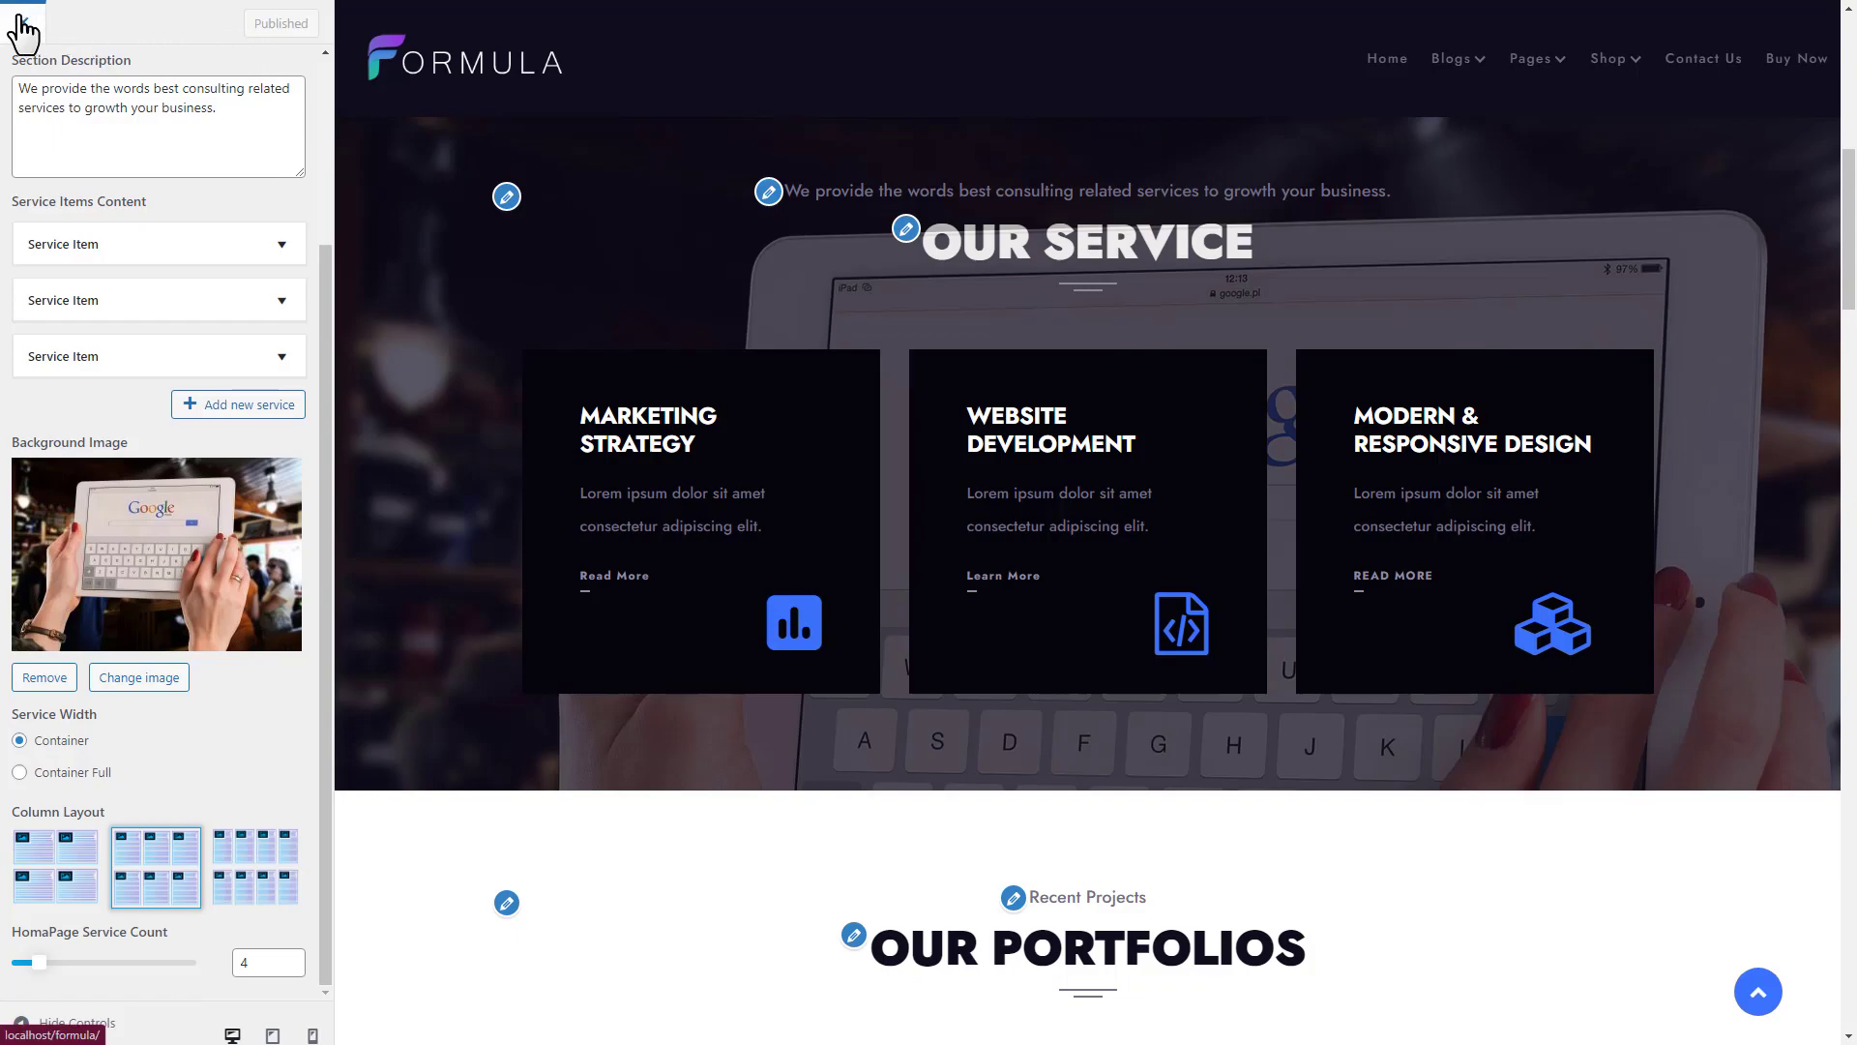
pyautogui.click(22, 23)
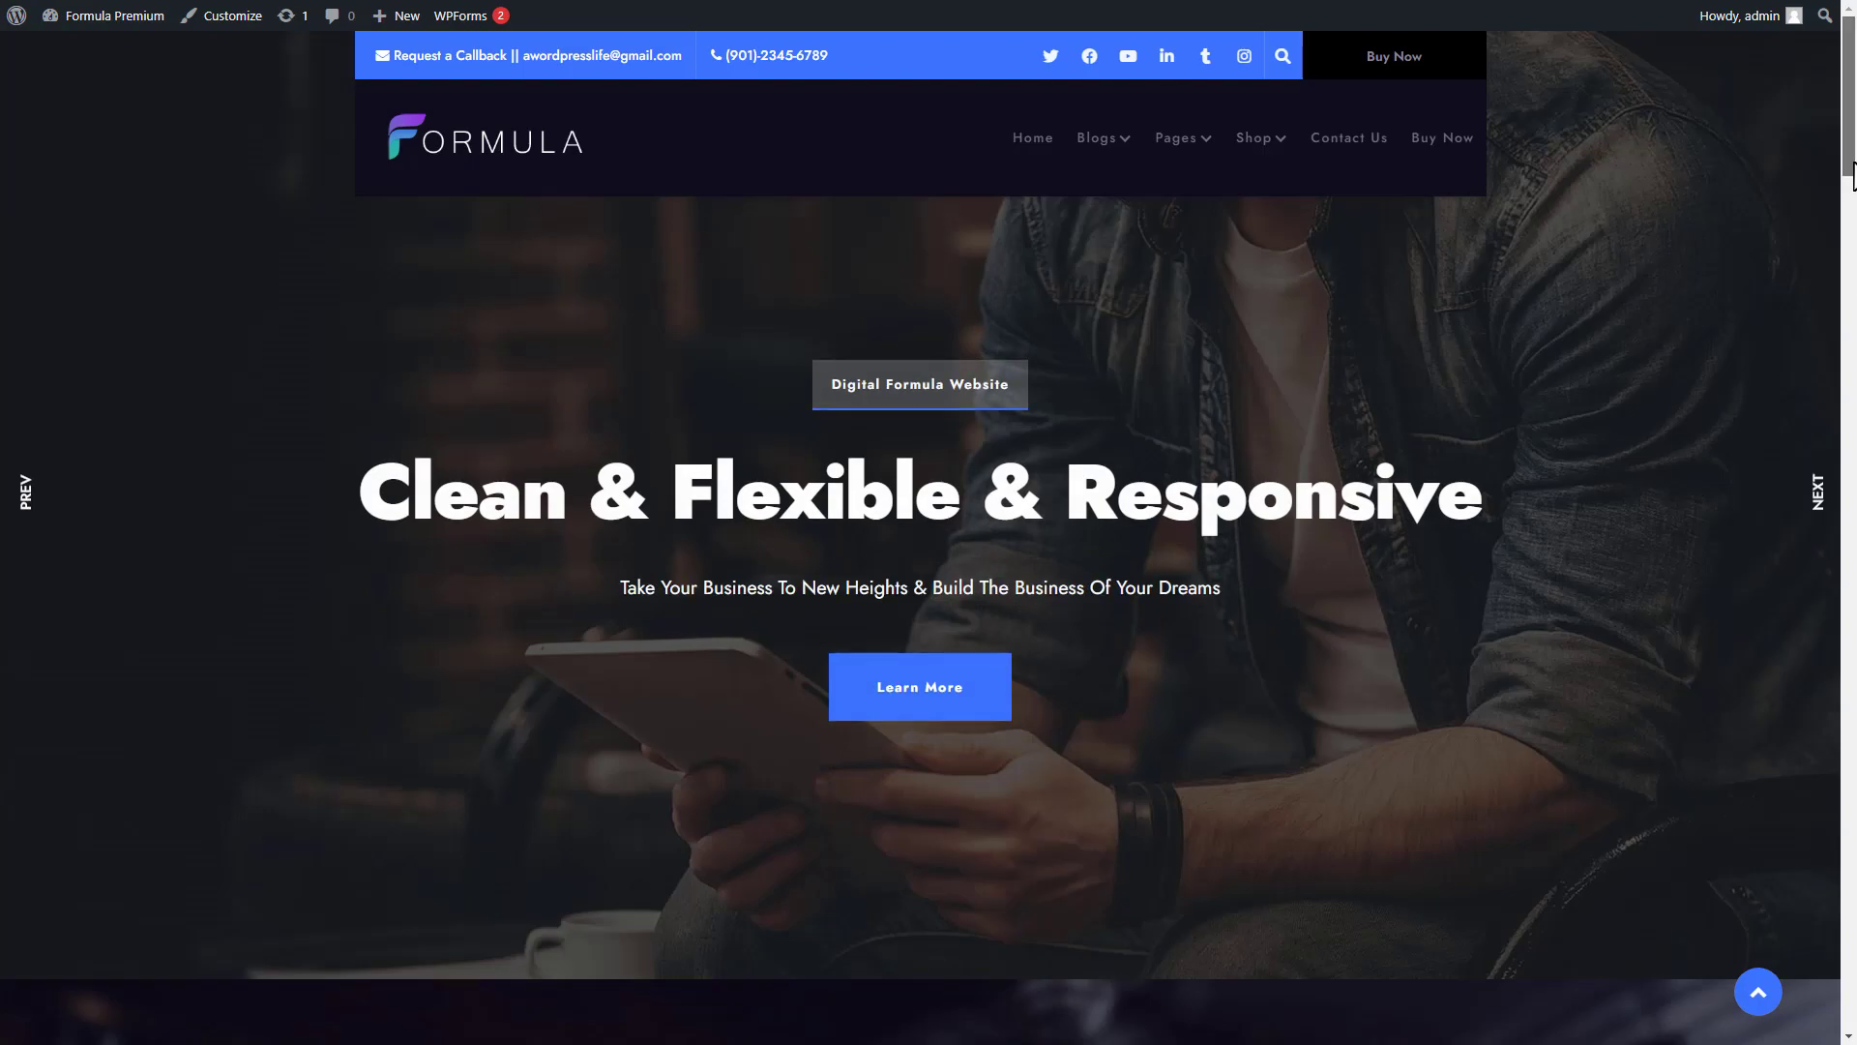
pyautogui.scroll(-5, 1854, 274)
pyautogui.scroll(-3, 1853, 274)
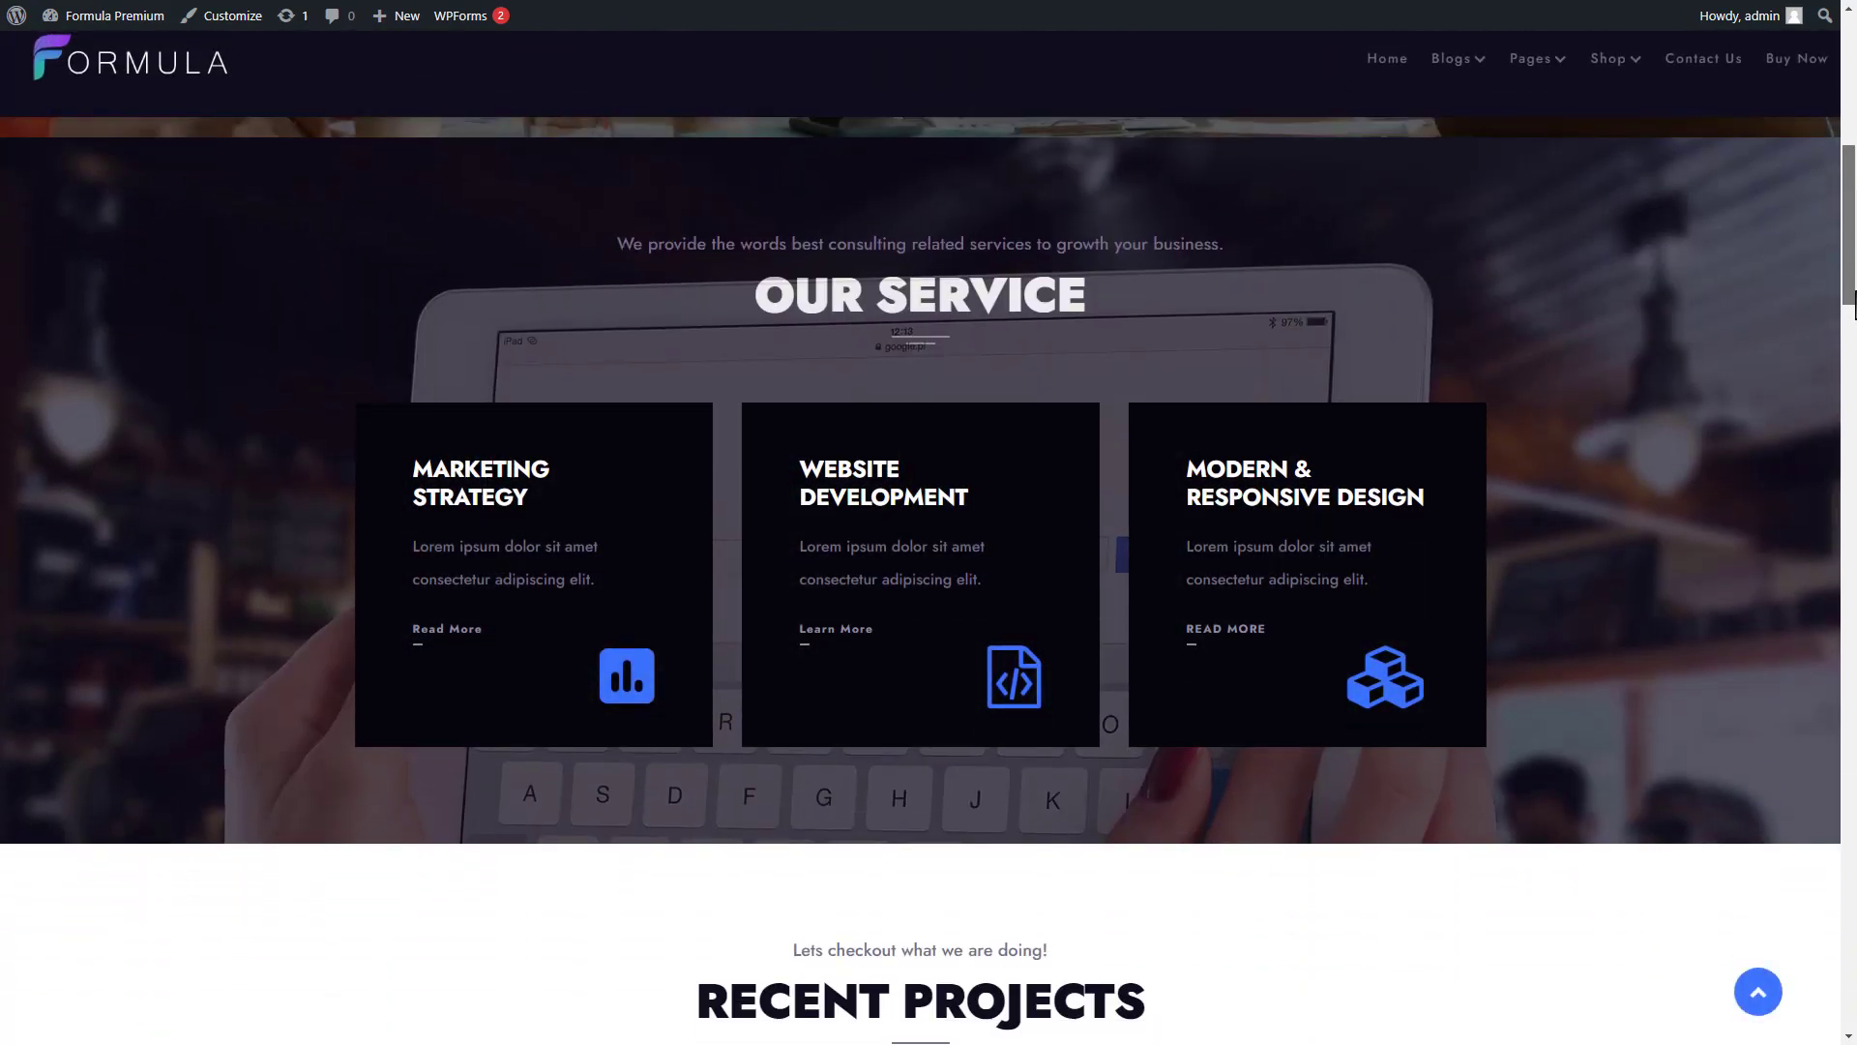